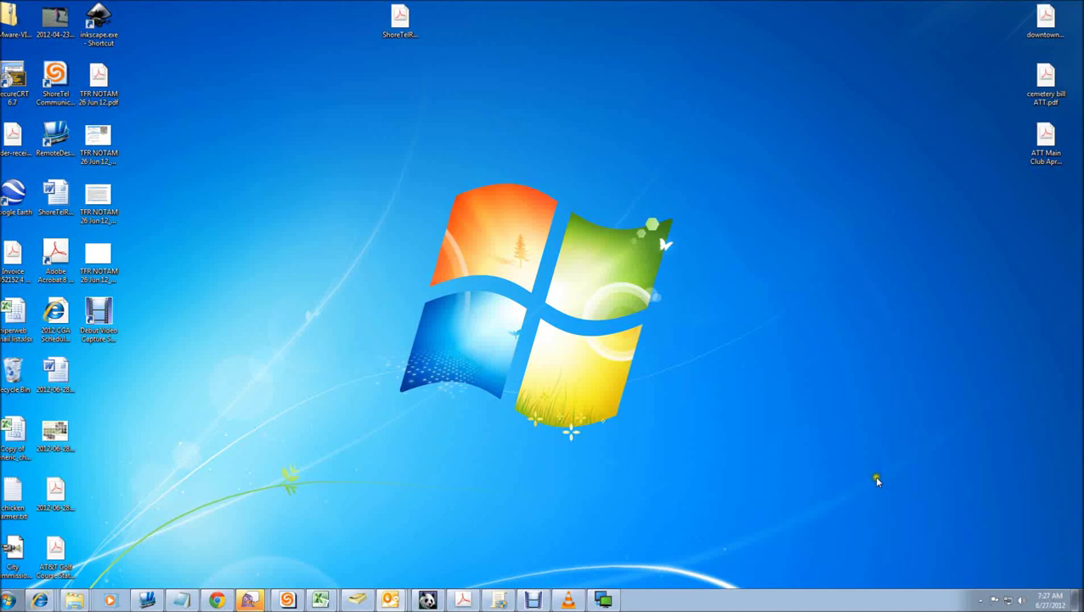
Step: Launch FaxFinder Client from the Start menu, confirming it is already running
{"action": "left_click", "coordinate": [981, 600]}
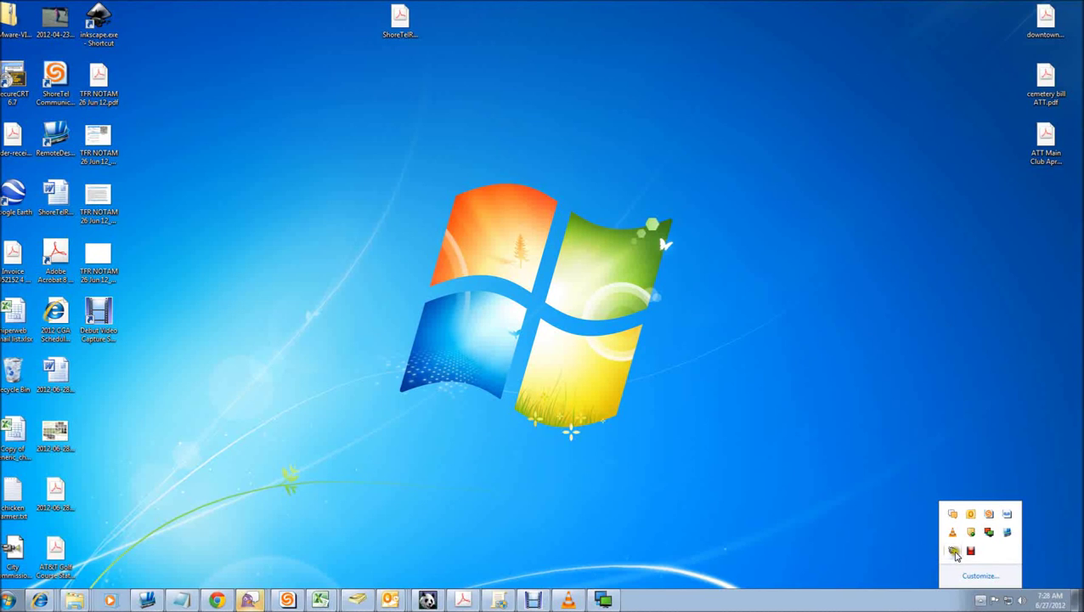
{"action": "left_click", "coordinate": [329, 474]}
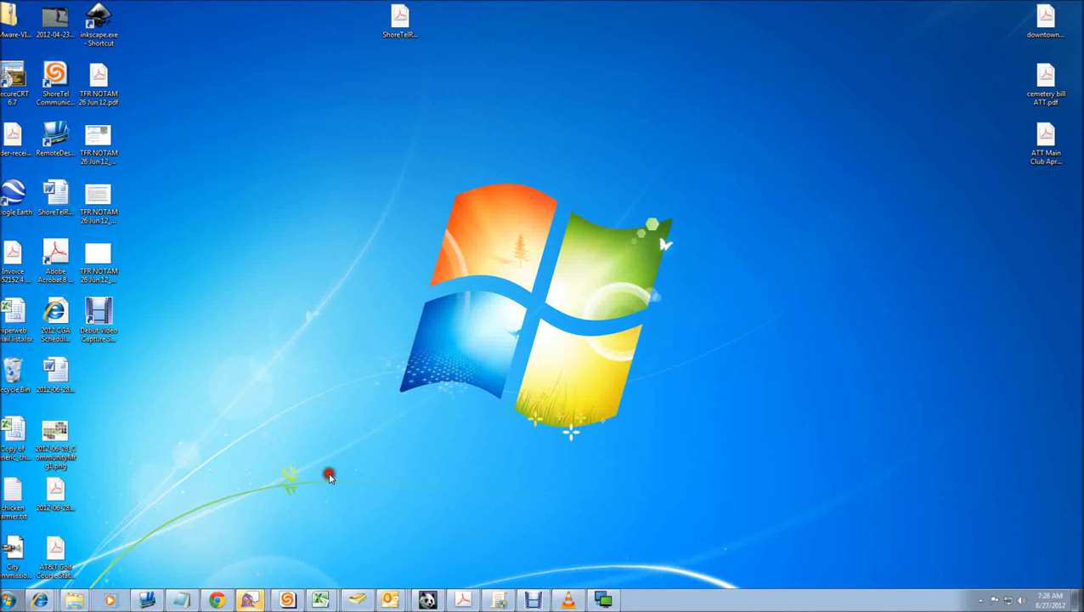
{"action": "left_click", "coordinate": [9, 600]}
{"action": "left_click", "coordinate": [25, 548]}
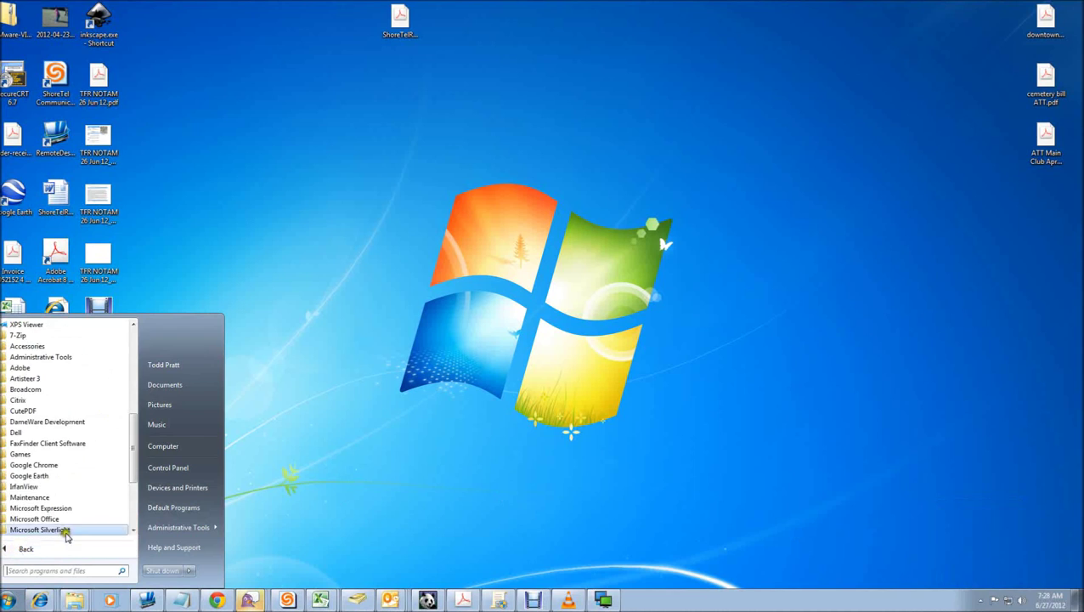
{"action": "left_click", "coordinate": [49, 443]}
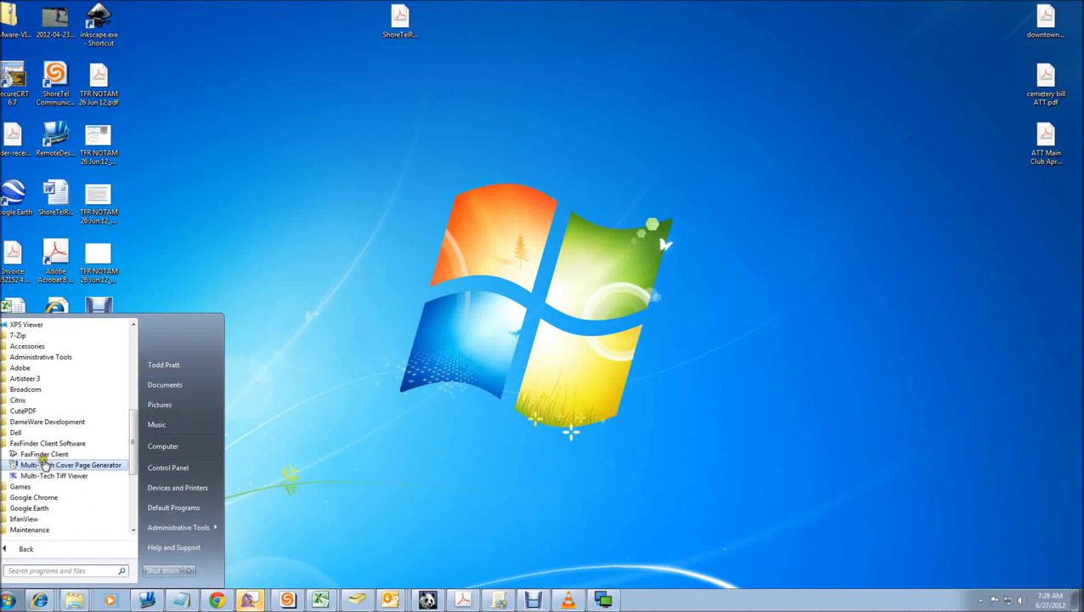
{"action": "left_click", "coordinate": [43, 454]}
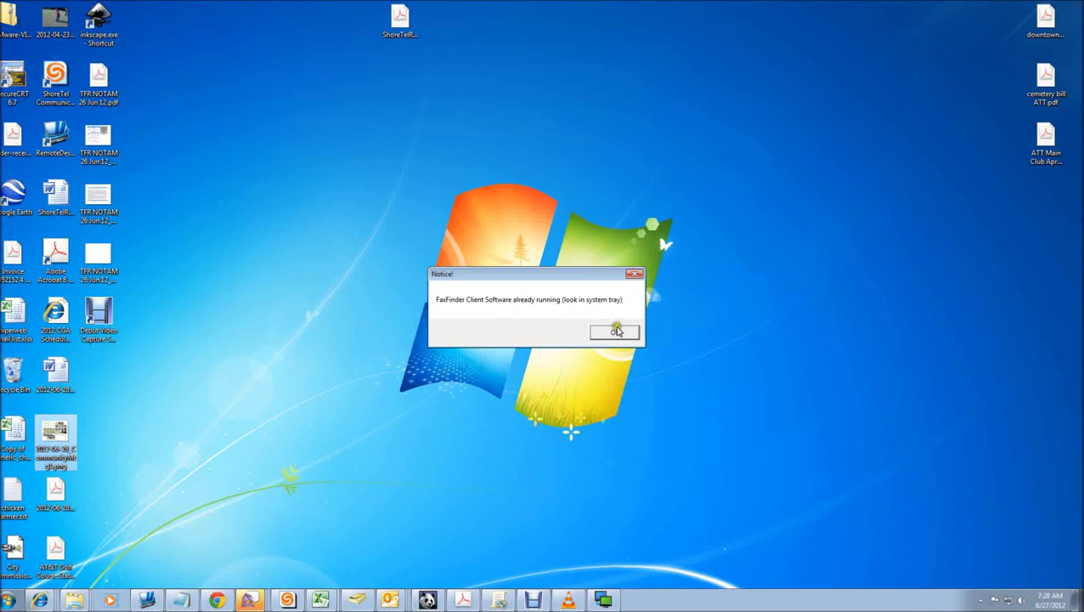
{"action": "left_click", "coordinate": [617, 330]}
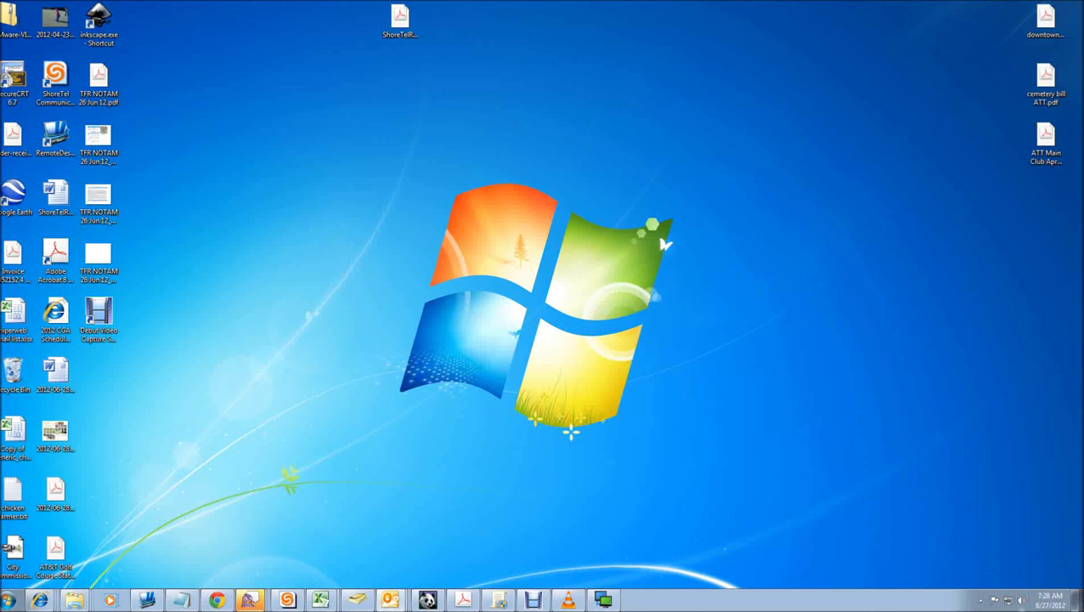
{"action": "left_click", "coordinate": [980, 600]}
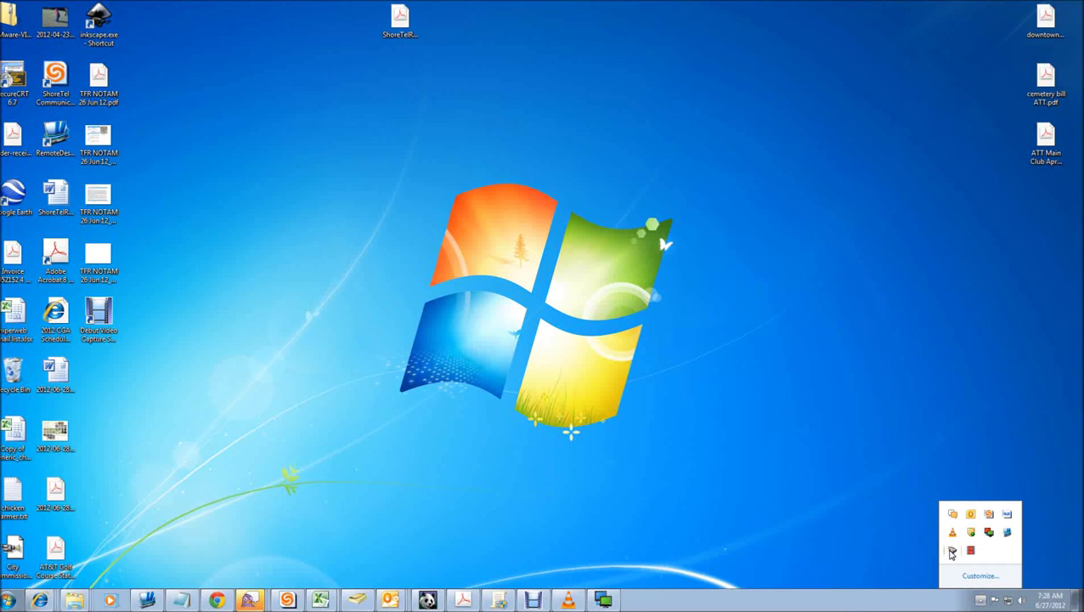
{"action": "left_click", "coordinate": [712, 508]}
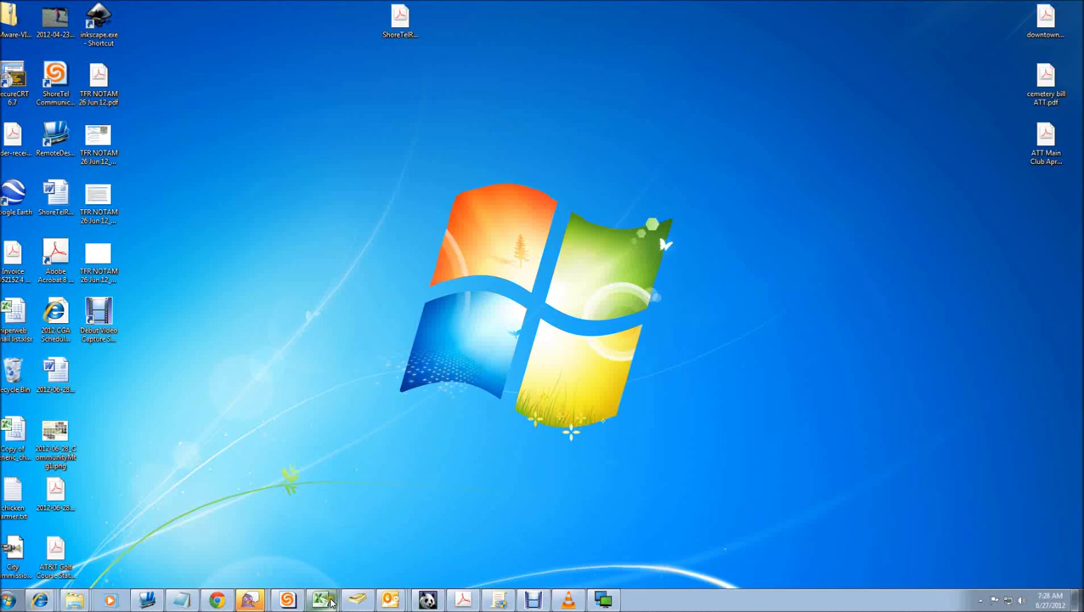
Step: Switch to the hiperweb email list workbook and scroll through its departments and addresses
{"action": "left_click", "coordinate": [329, 601]}
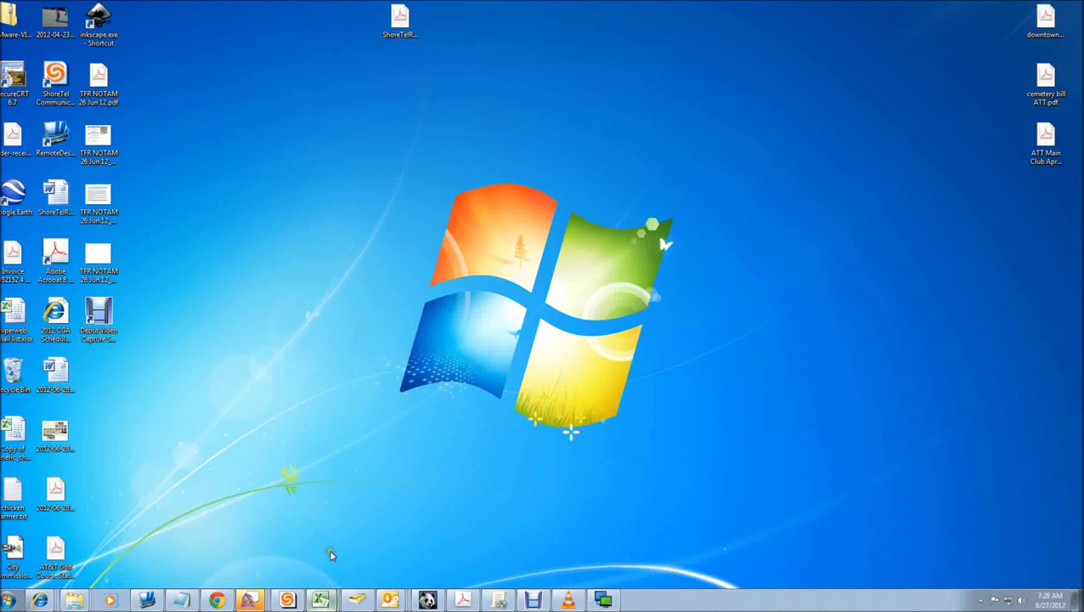
{"action": "scroll", "coordinate": [406, 352], "scroll_direction": "down", "scroll_amount": 5}
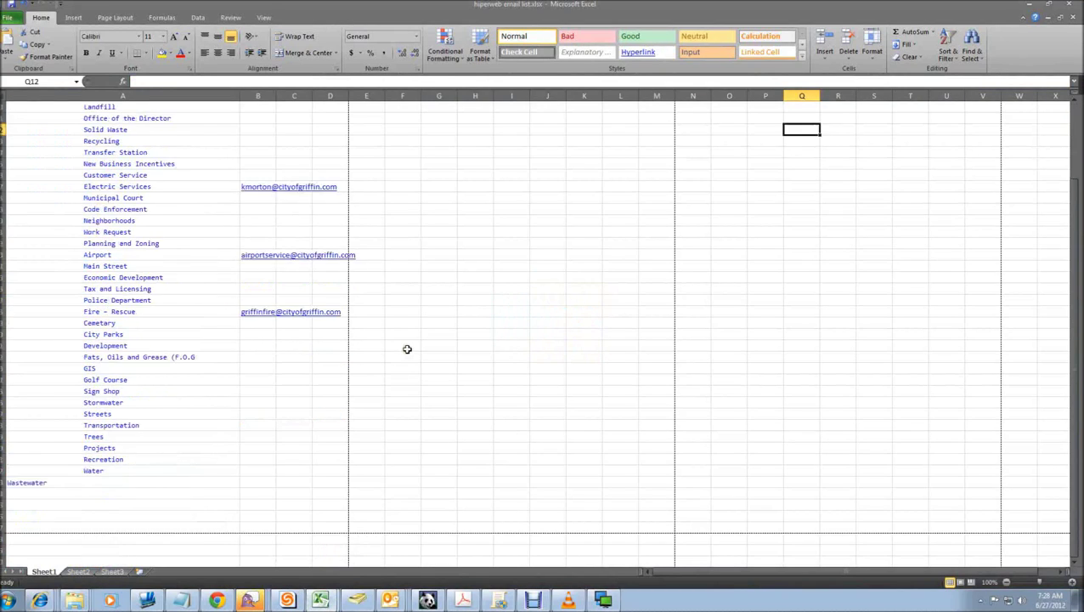
{"action": "scroll", "coordinate": [407, 348], "scroll_direction": "up", "scroll_amount": 5}
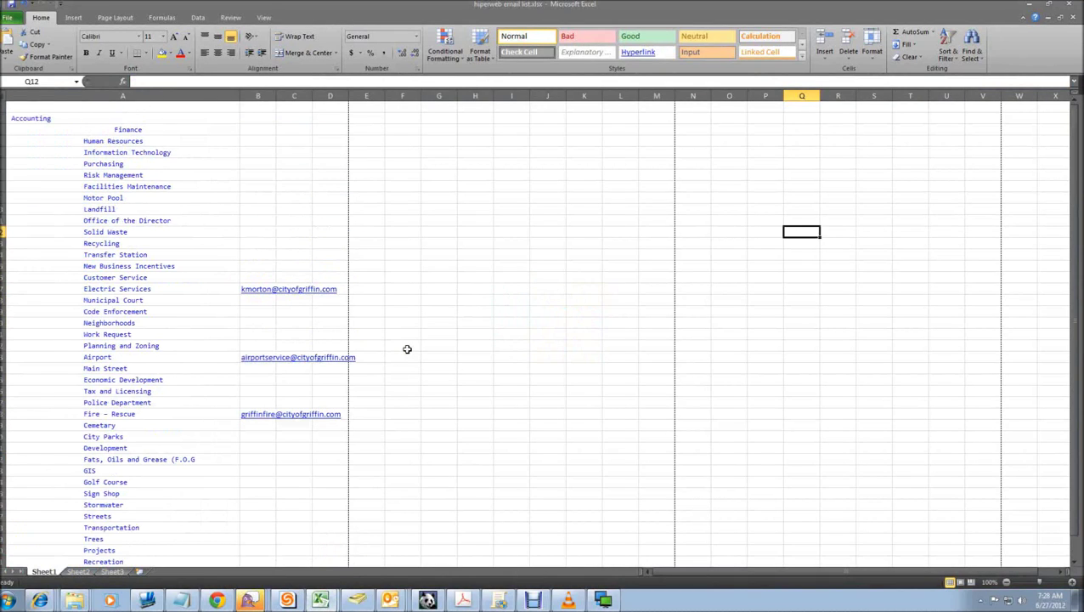
{"action": "scroll", "coordinate": [407, 348], "scroll_direction": "down", "scroll_amount": 5}
{"action": "scroll", "coordinate": [407, 348], "scroll_direction": "up", "scroll_amount": 5}
{"action": "scroll", "coordinate": [272, 293], "scroll_direction": "down", "scroll_amount": 2}
{"action": "scroll", "coordinate": [274, 295], "scroll_direction": "up", "scroll_amount": 2}
Step: Print the hiperweb email list sheet to the Multi-Tech FaxFinder printer via File > Print
{"action": "left_click", "coordinate": [6, 17]}
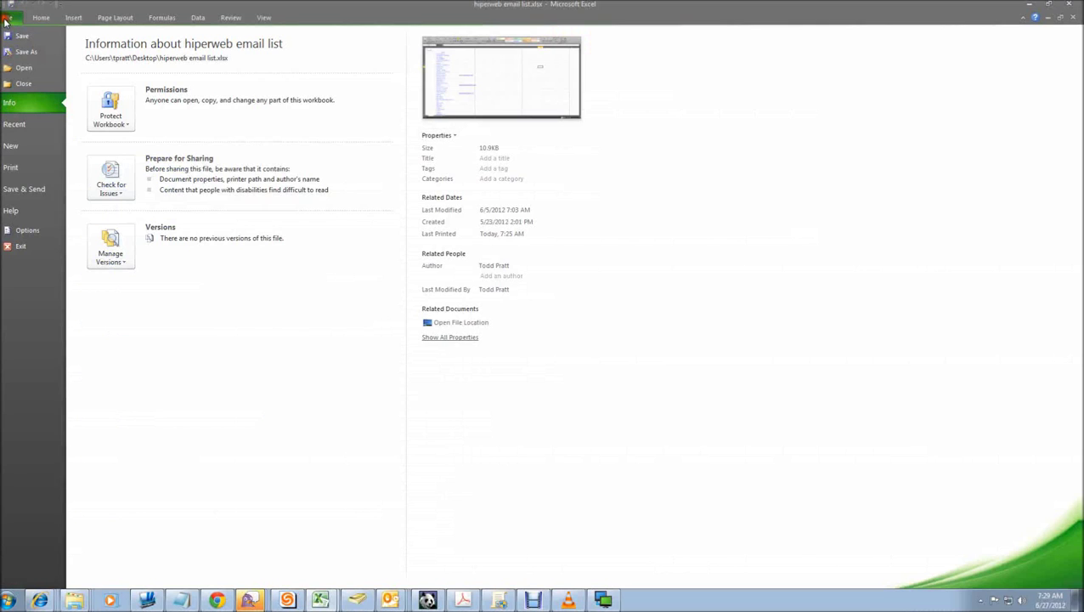
{"action": "left_click", "coordinate": [32, 169]}
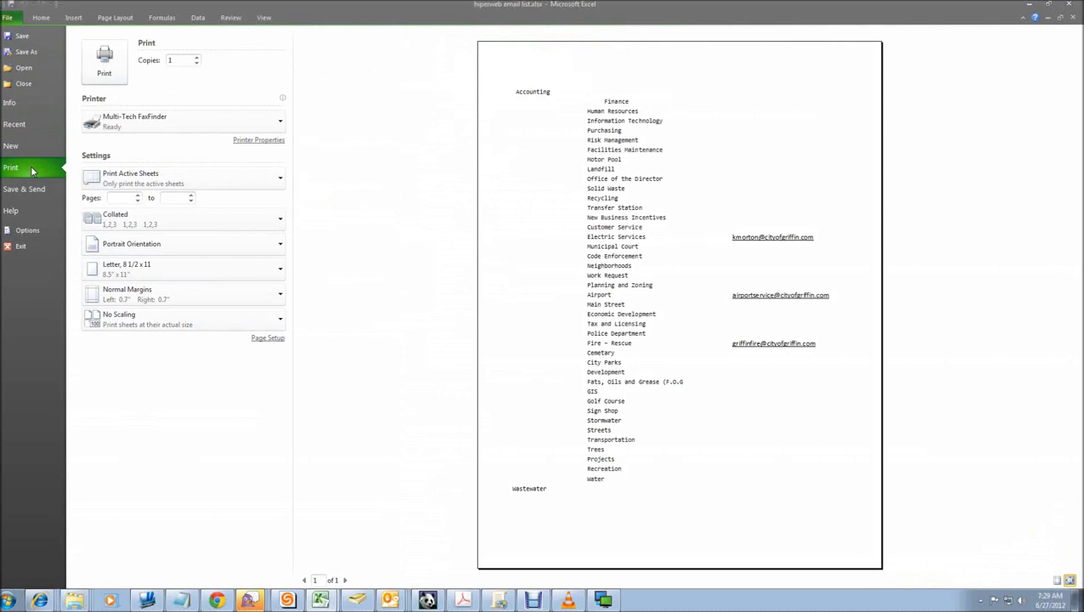
{"action": "left_click", "coordinate": [280, 120]}
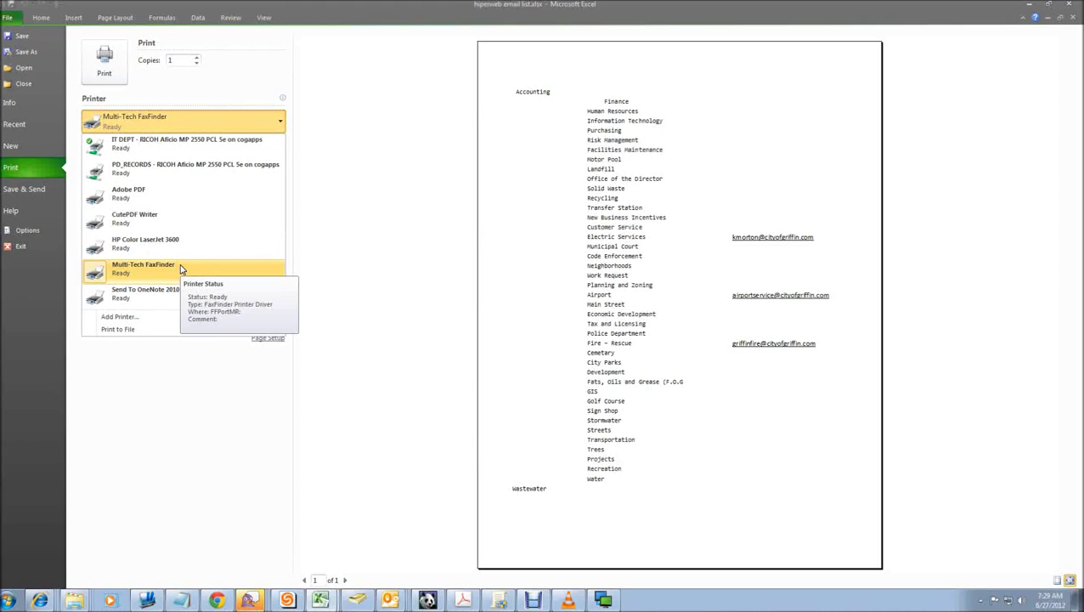
{"action": "left_click", "coordinate": [147, 268]}
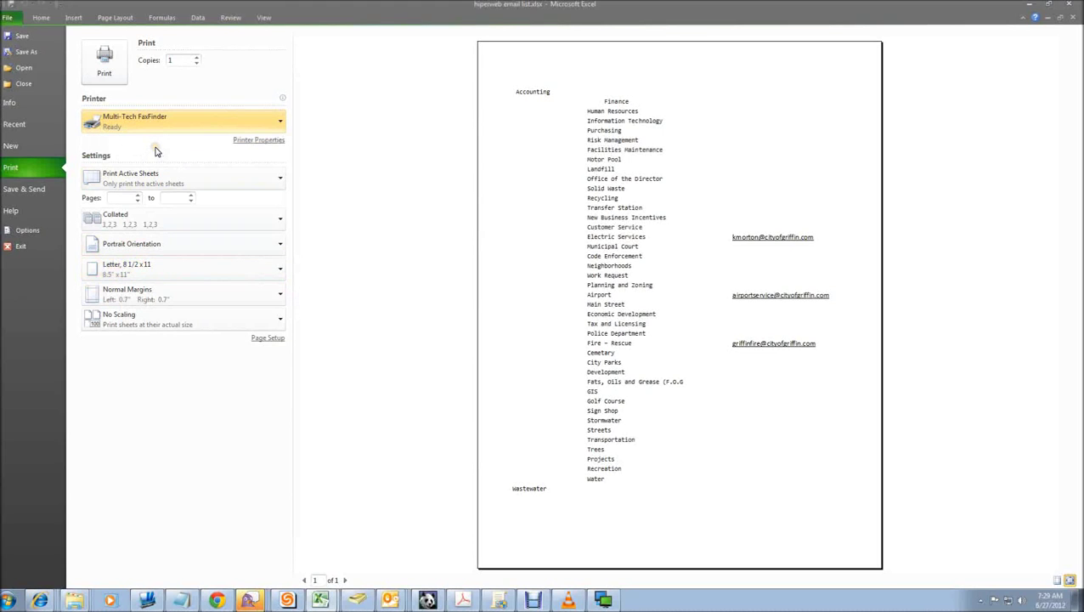
{"action": "left_click", "coordinate": [117, 69]}
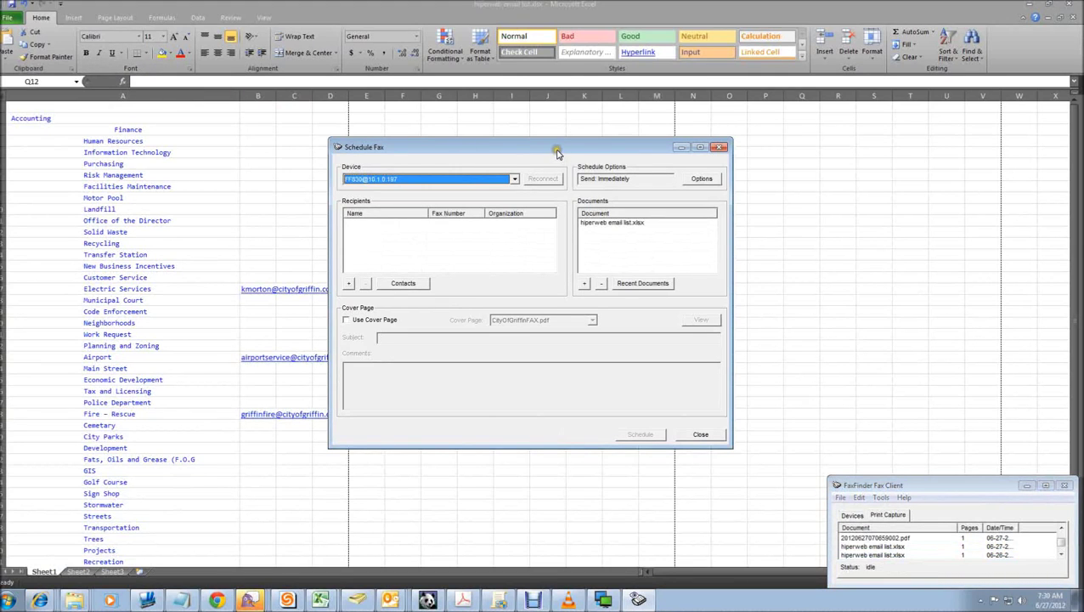
Step: Create a new recipient named HR with its fax and phone numbers and organization COG
{"action": "mouse_move", "coordinate": [557, 153]}
{"action": "left_mouse_down"}
{"action": "mouse_move", "coordinate": [531, 146]}
{"action": "mouse_move", "coordinate": [539, 151]}
{"action": "left_mouse_up"}
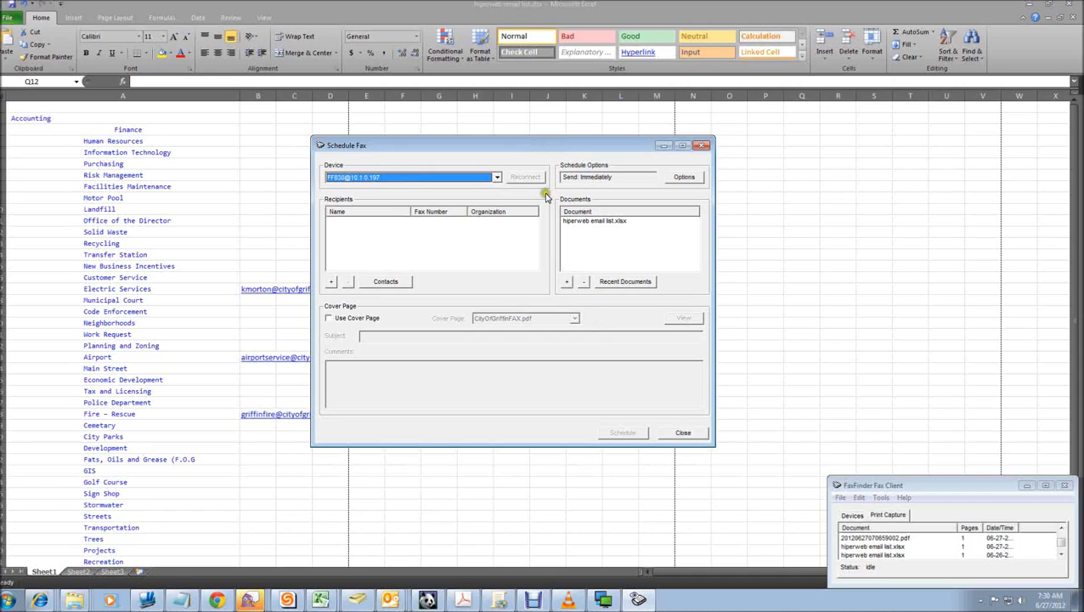
{"action": "left_click", "coordinate": [331, 283]}
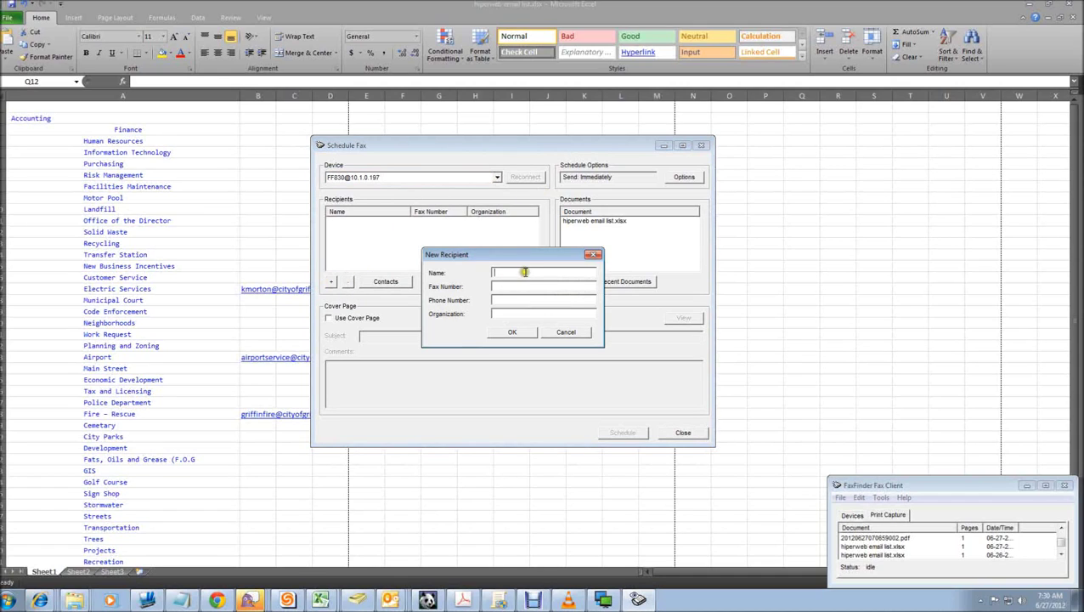
{"action": "left_click", "coordinate": [525, 272]}
{"action": "type", "text": "HR"}
{"action": "key", "text": "Tab"}
{"action": "key", "text": "Tab"}
{"action": "type", "text": "COG"}
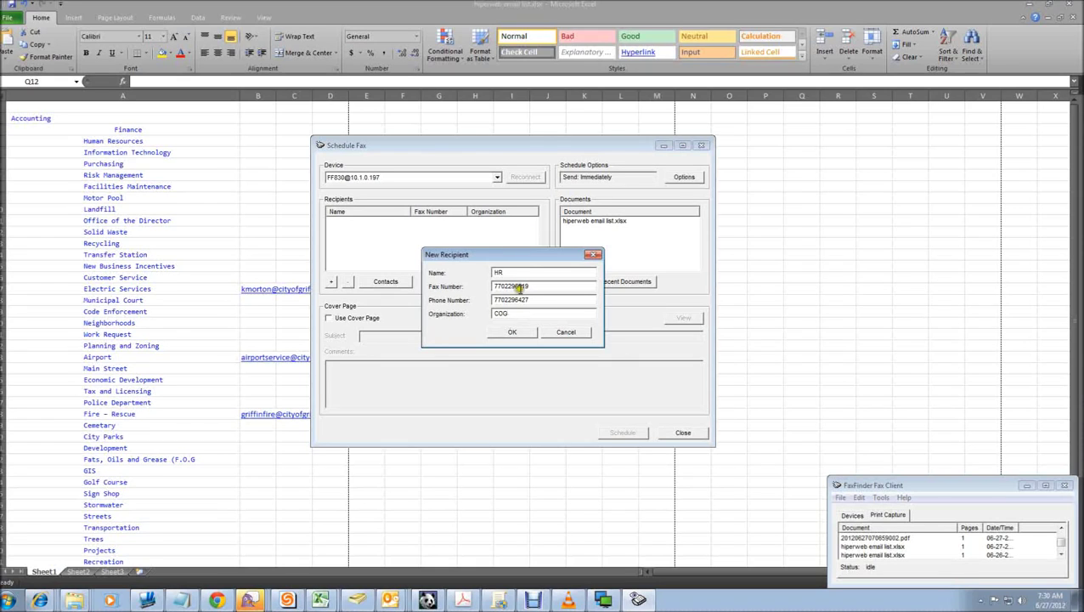
Step: Save the HR recipient, enable the CityOfGriffinFAX.pdf cover page, and preview it
{"action": "left_click", "coordinate": [508, 332]}
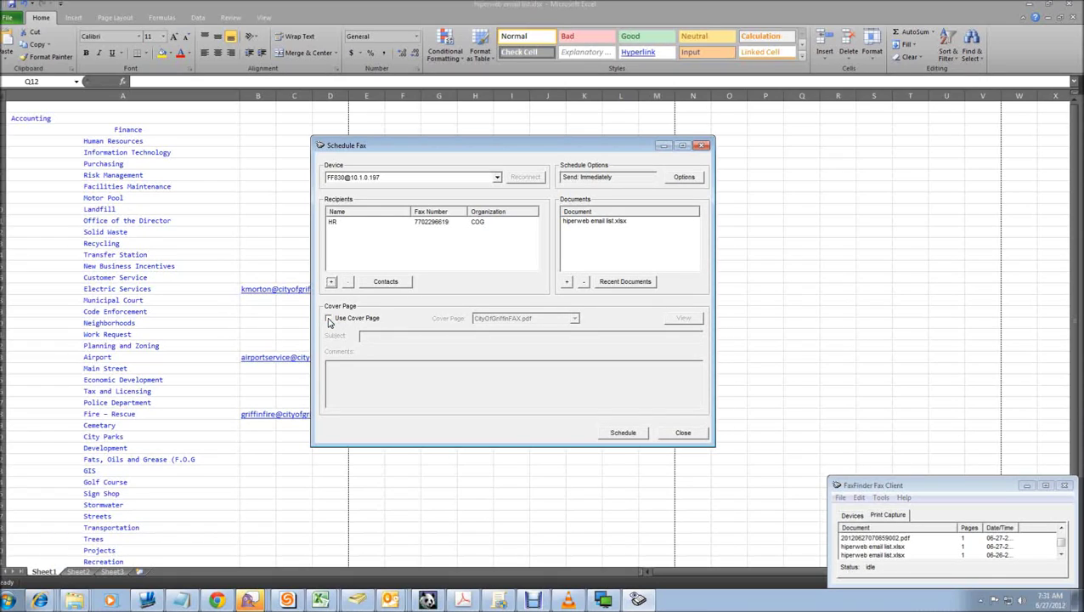
{"action": "left_click", "coordinate": [328, 319]}
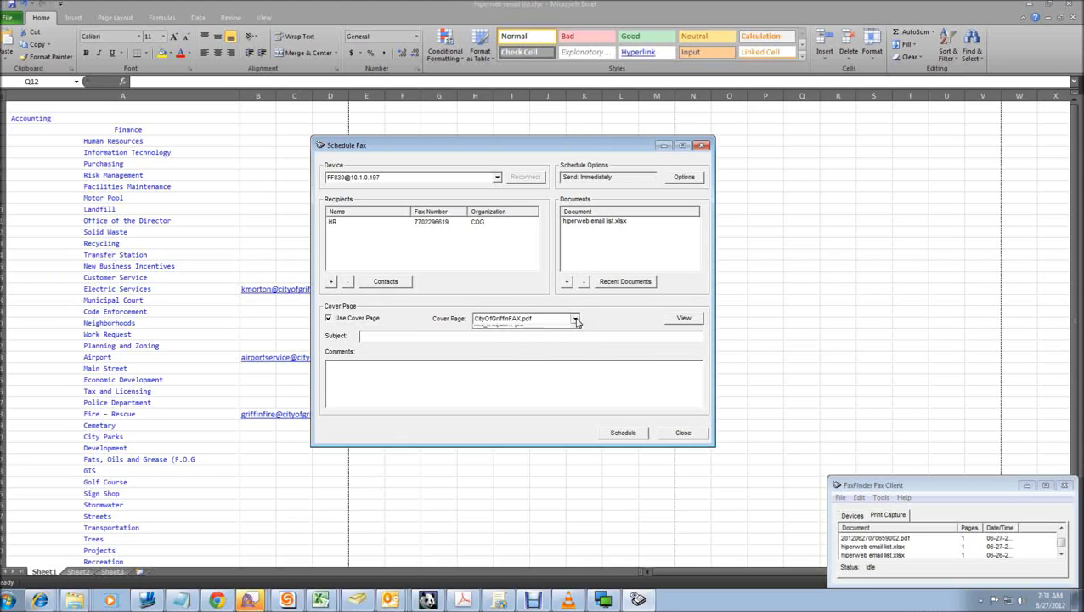
{"action": "left_click", "coordinate": [576, 320]}
{"action": "left_click", "coordinate": [606, 320]}
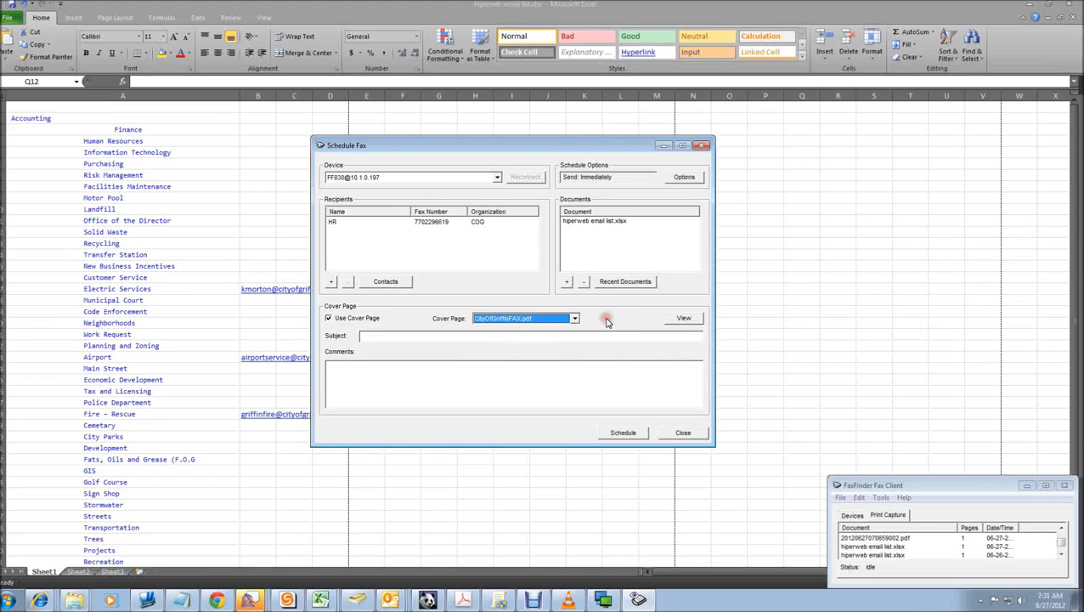
{"action": "left_click", "coordinate": [684, 319]}
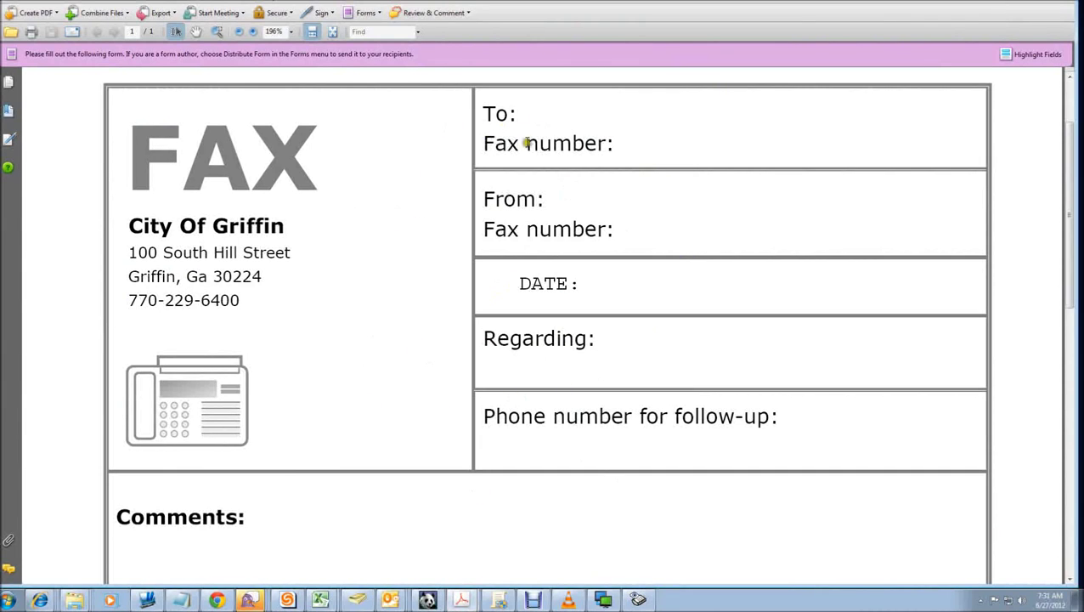
Step: Scroll through the City of Griffin cover sheet with its blank To, From, Date and Comments fields
{"action": "scroll", "coordinate": [412, 297], "scroll_direction": "down", "scroll_amount": 5}
{"action": "scroll", "coordinate": [452, 319], "scroll_direction": "up", "scroll_amount": 6}
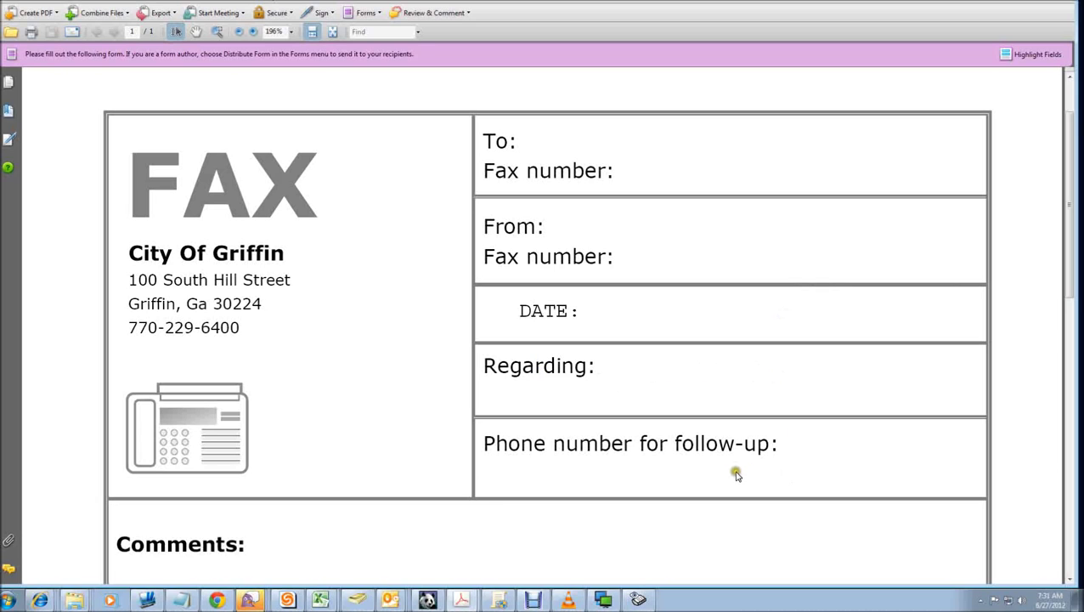
{"action": "scroll", "coordinate": [871, 448], "scroll_direction": "down", "scroll_amount": 2}
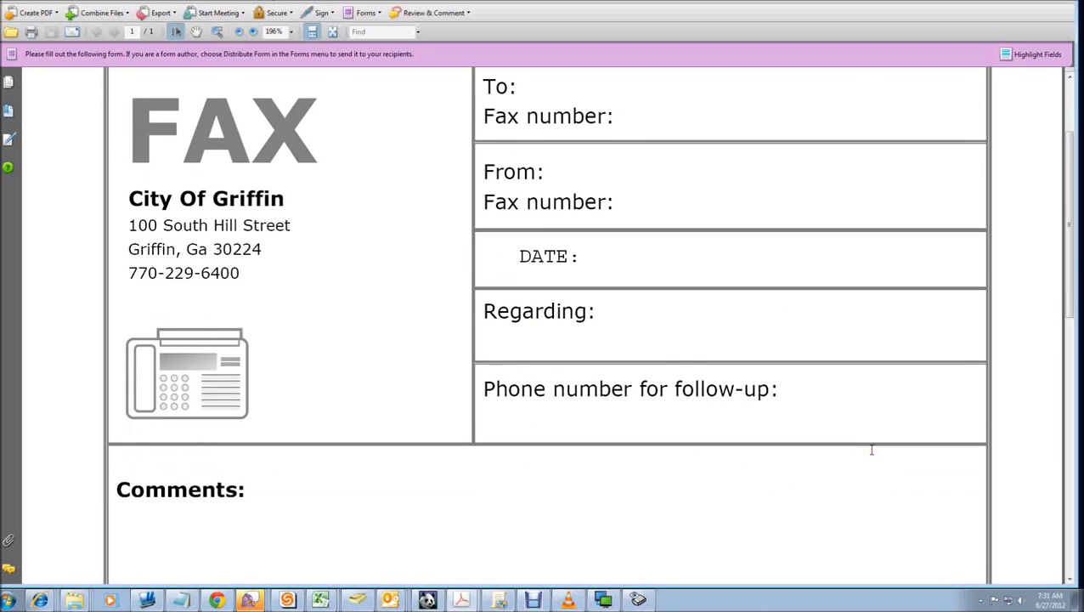
{"action": "scroll", "coordinate": [419, 499], "scroll_direction": "down", "scroll_amount": 1}
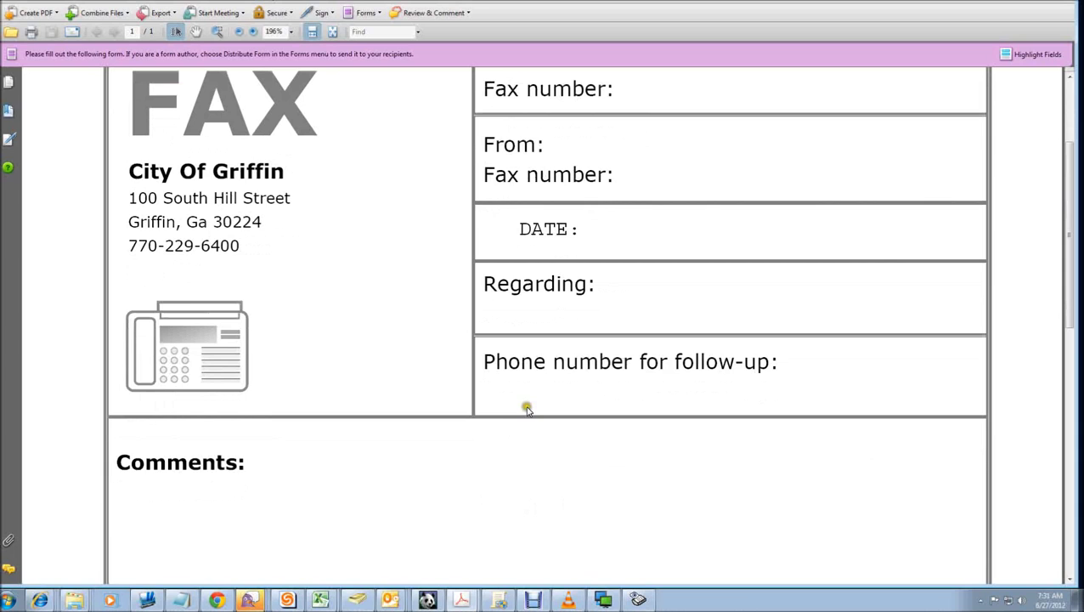
Step: Enter Test as both the cover page subject and the comments
{"action": "left_click", "coordinate": [1068, 4]}
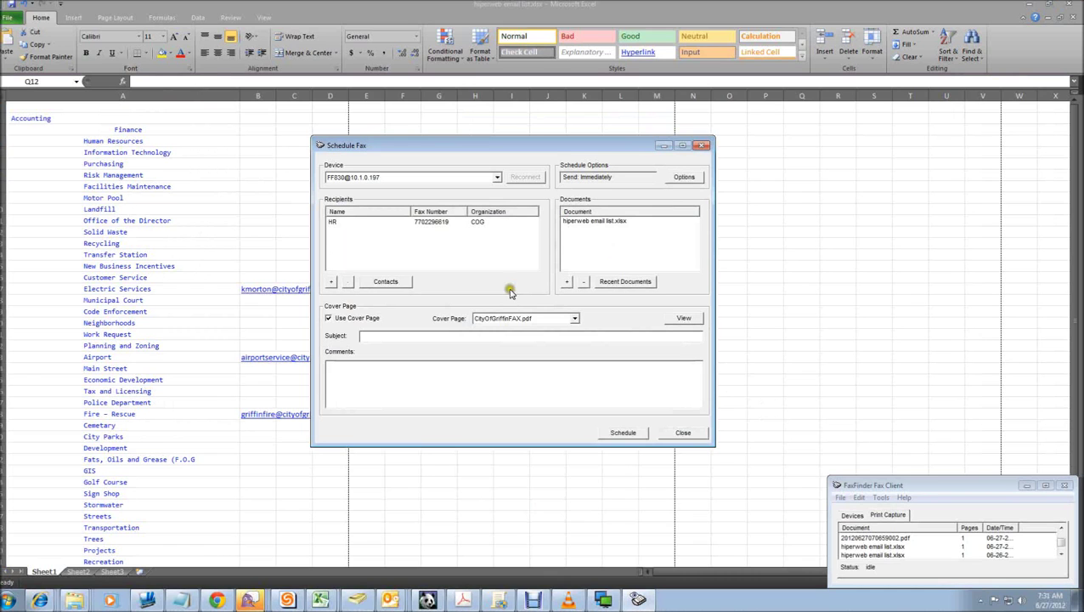
{"action": "left_click", "coordinate": [382, 336]}
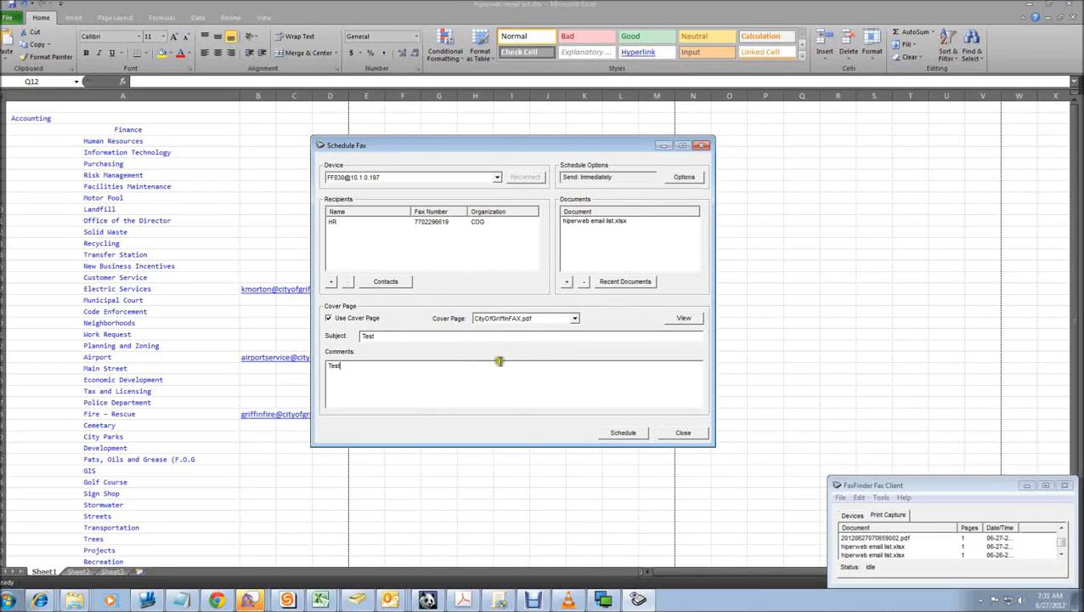
{"action": "left_click", "coordinate": [628, 434]}
Step: Schedule the HR fax and close the 'Scheduled fax successfully' message
{"action": "left_click", "coordinate": [630, 433]}
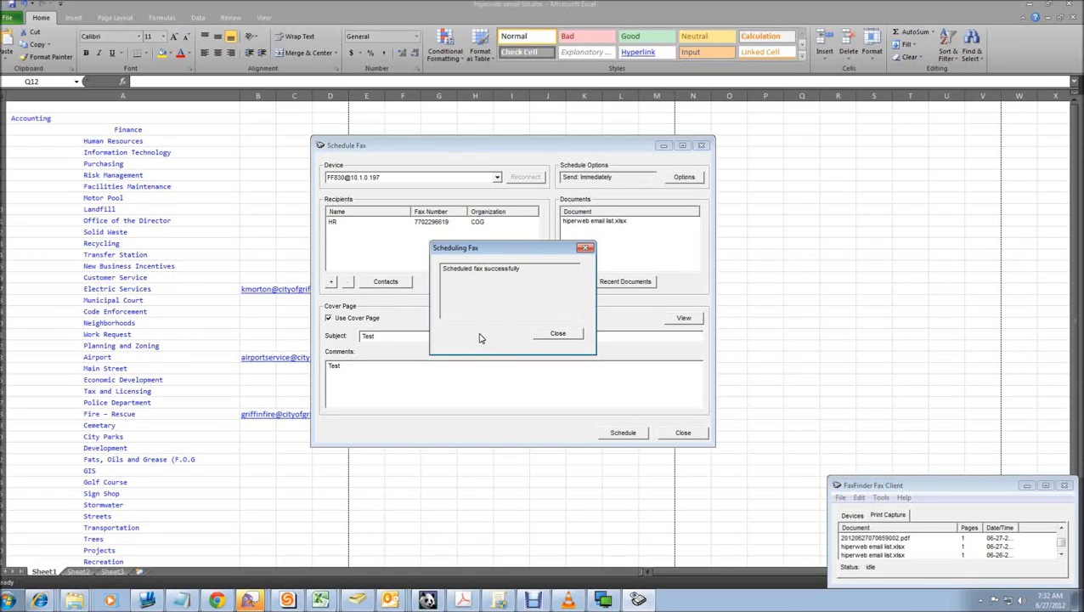
{"action": "left_click", "coordinate": [569, 335]}
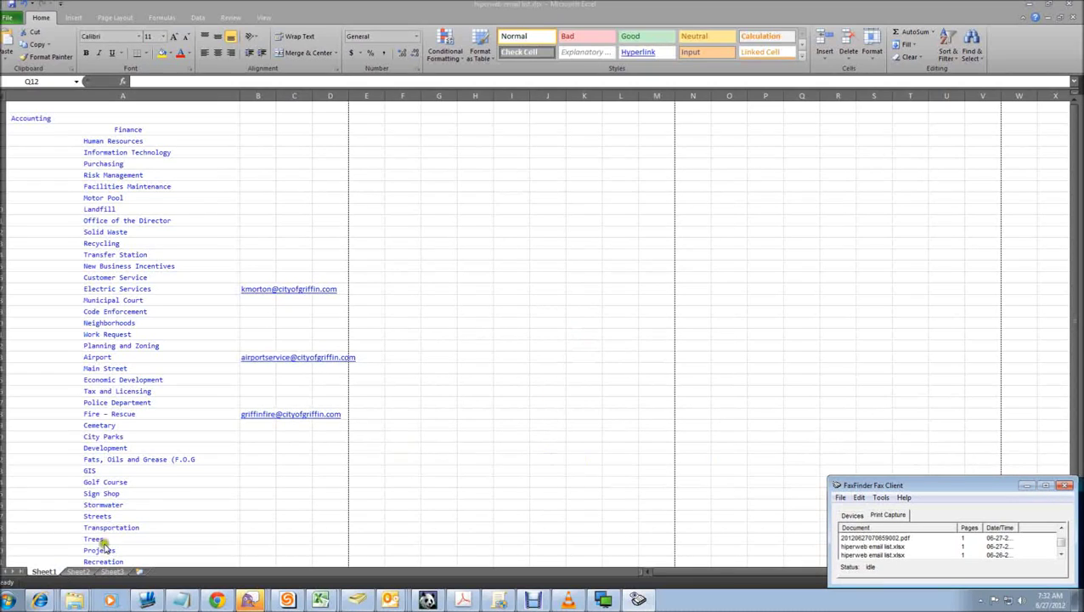
Step: Print the SharePoint document page from Internet Explorer to the Multi-Tech FaxFinder printer
{"action": "left_click", "coordinate": [41, 601]}
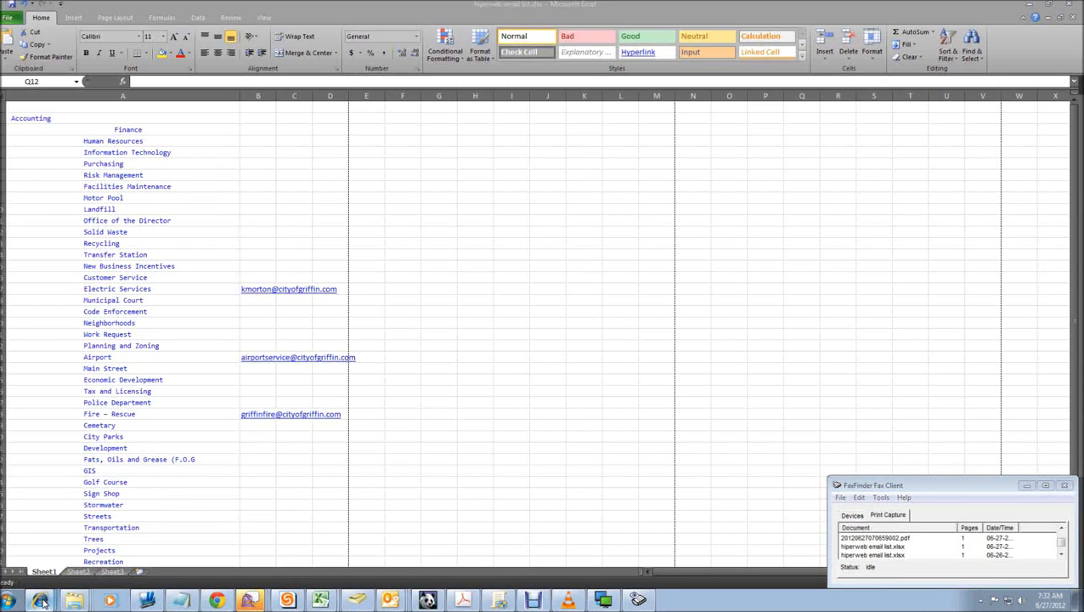
{"action": "left_click", "coordinate": [64, 507]}
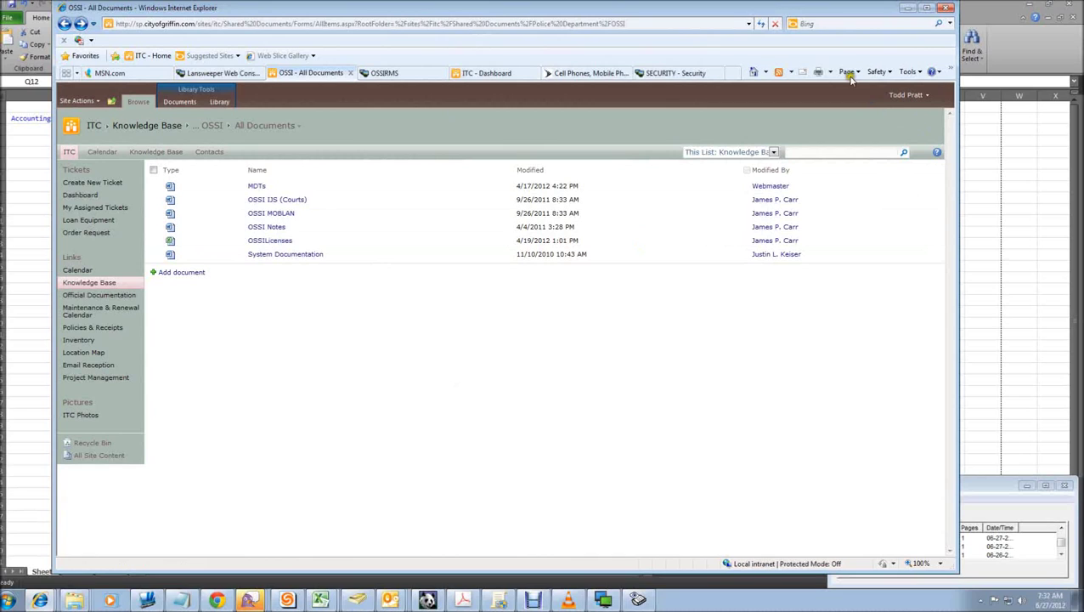
{"action": "left_click", "coordinate": [819, 72]}
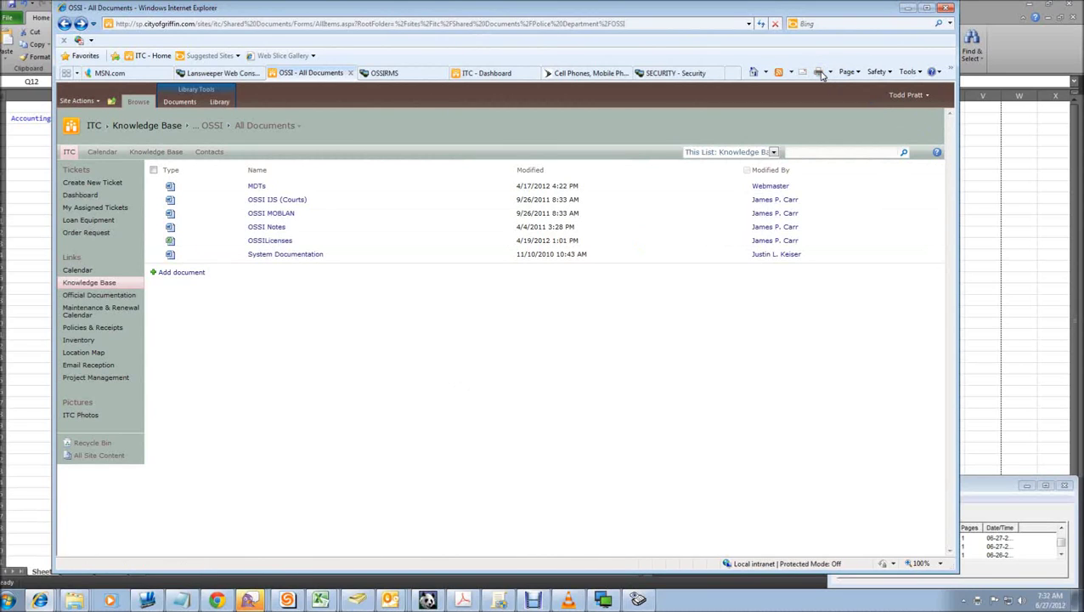
{"action": "left_click", "coordinate": [829, 73]}
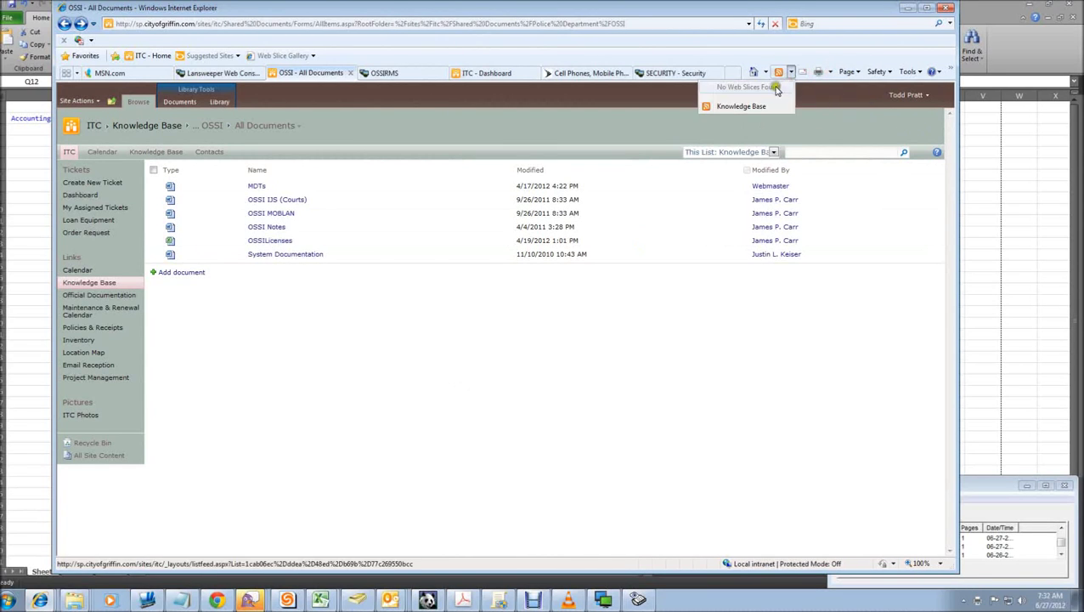
{"action": "left_click", "coordinate": [787, 82]}
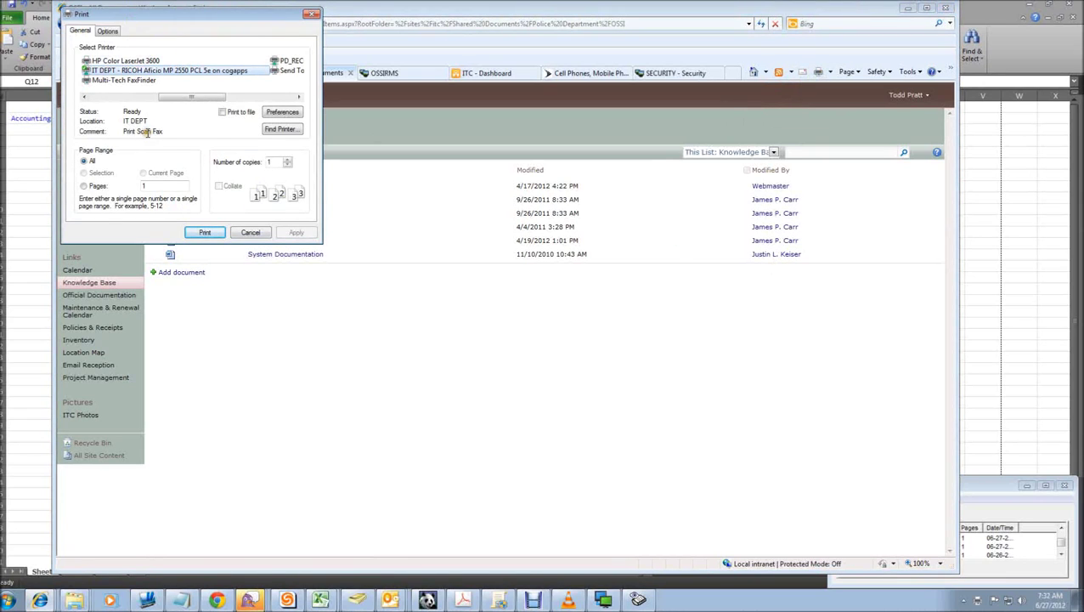
{"action": "left_click", "coordinate": [123, 81]}
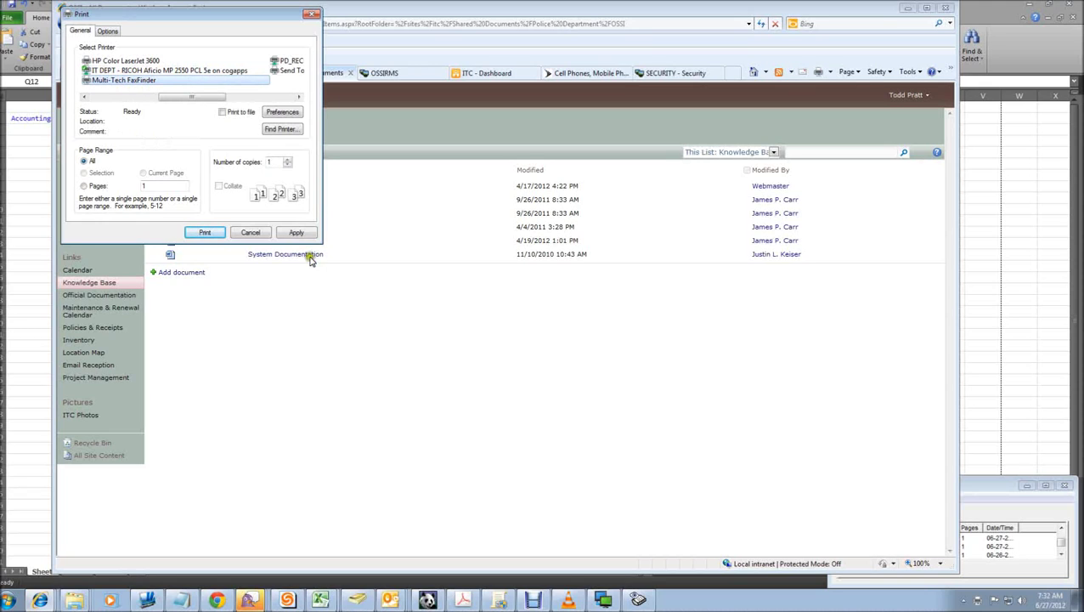
{"action": "left_click", "coordinate": [304, 234]}
Step: Print the web page as a fax, close Schedule Fax unsent, and minimize FaxFinder Client
{"action": "left_click", "coordinate": [217, 234]}
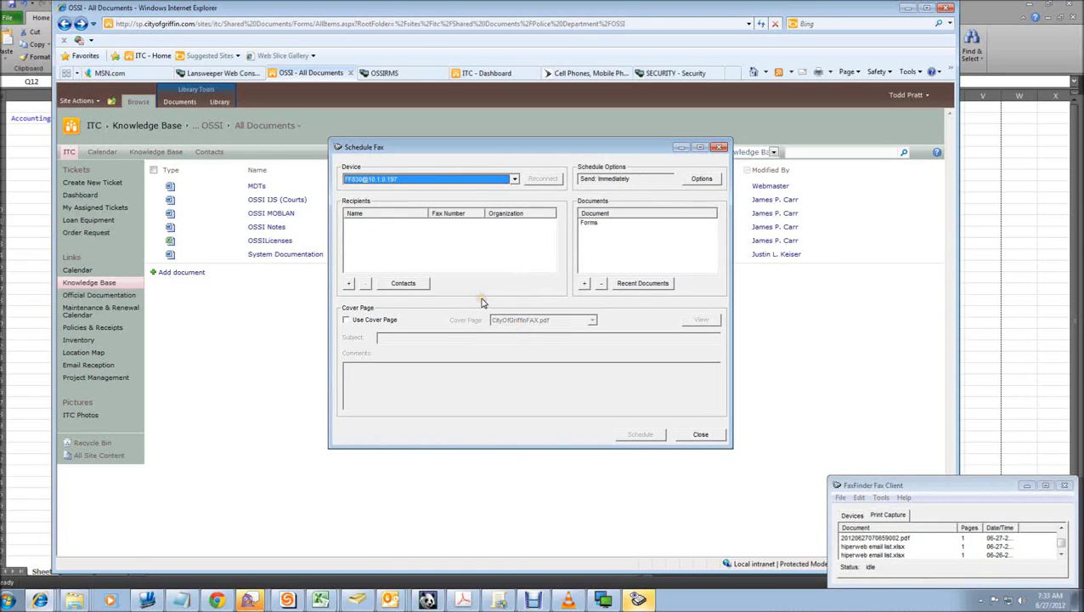
{"action": "left_click", "coordinate": [699, 434]}
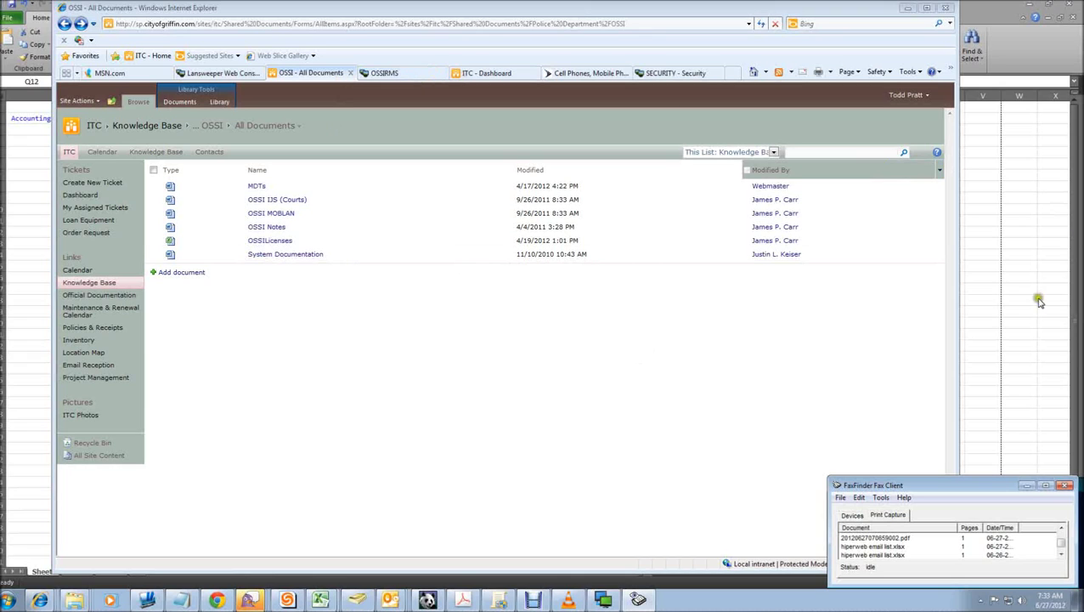
{"action": "left_click", "coordinate": [1028, 487]}
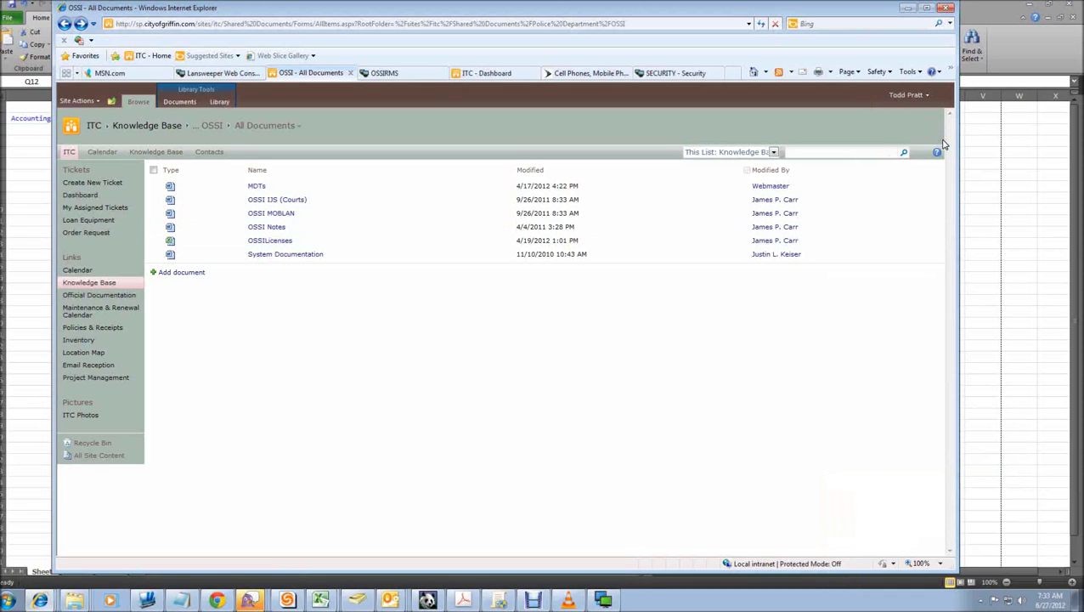
Step: Minimize Internet Explorer and bring up the Outlook e-mail carrying 20120627070659002.pdf
{"action": "left_click", "coordinate": [906, 8]}
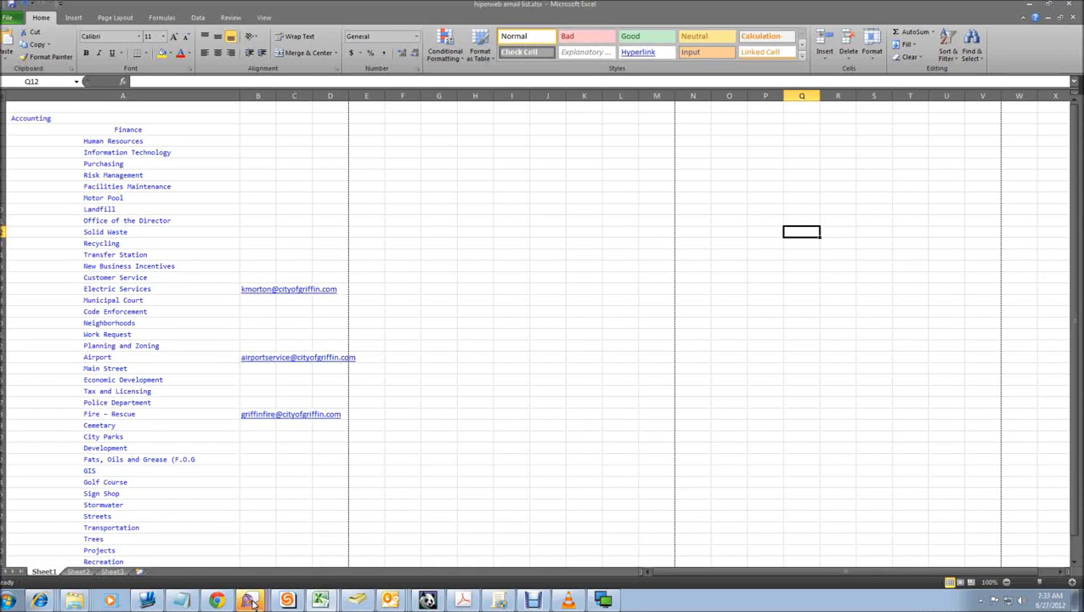
{"action": "left_click", "coordinate": [391, 601]}
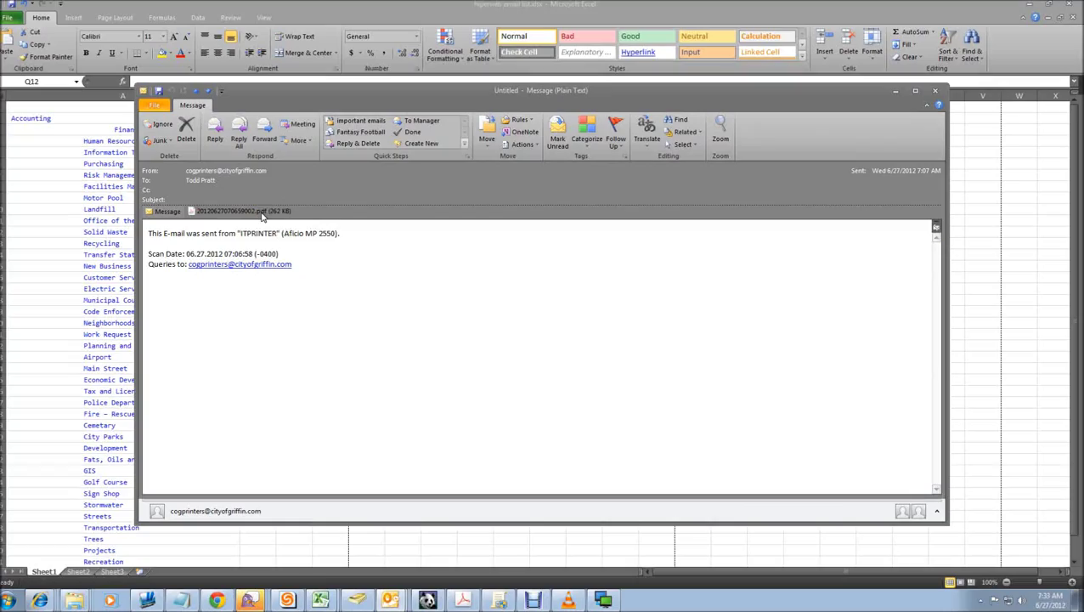
Step: Open the community meeting flyer PDF attachment in Adobe Acrobat
{"action": "left_click", "coordinate": [227, 209]}
{"action": "double_click", "coordinate": [226, 211]}
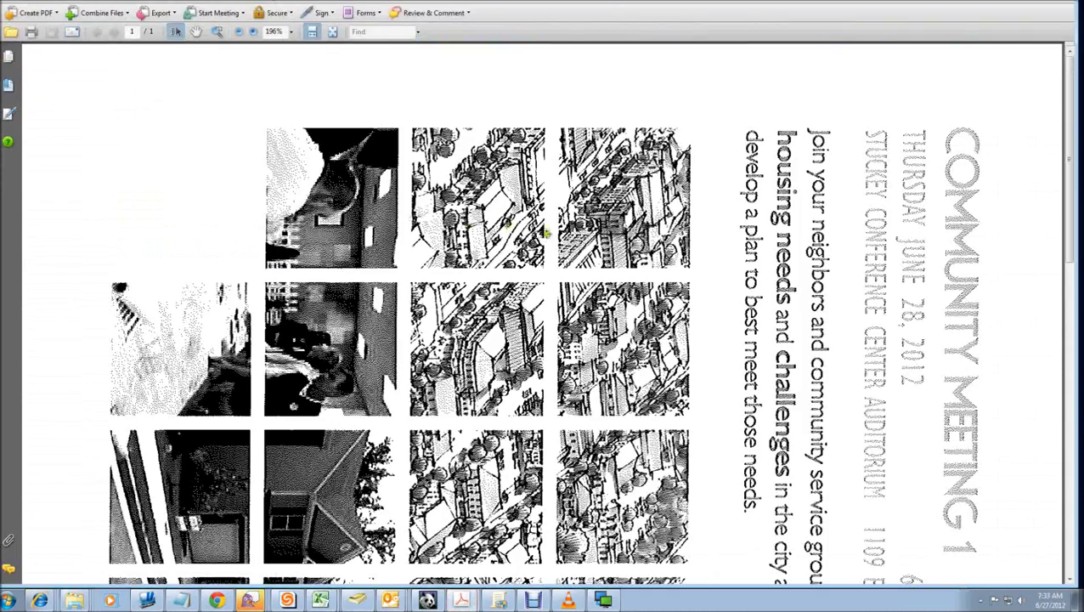
{"action": "scroll", "coordinate": [546, 232], "scroll_direction": "down", "scroll_amount": 15}
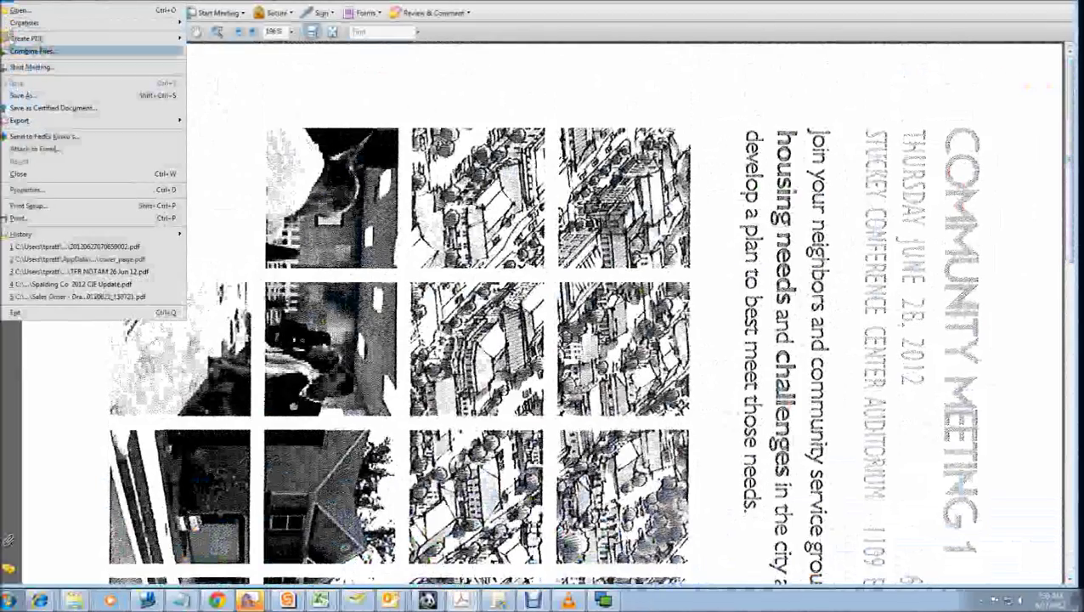
Step: Print the flyer to the Multi-Tech FaxFinder printer, then cancel adding a new recipient
{"action": "left_click", "coordinate": [19, 218]}
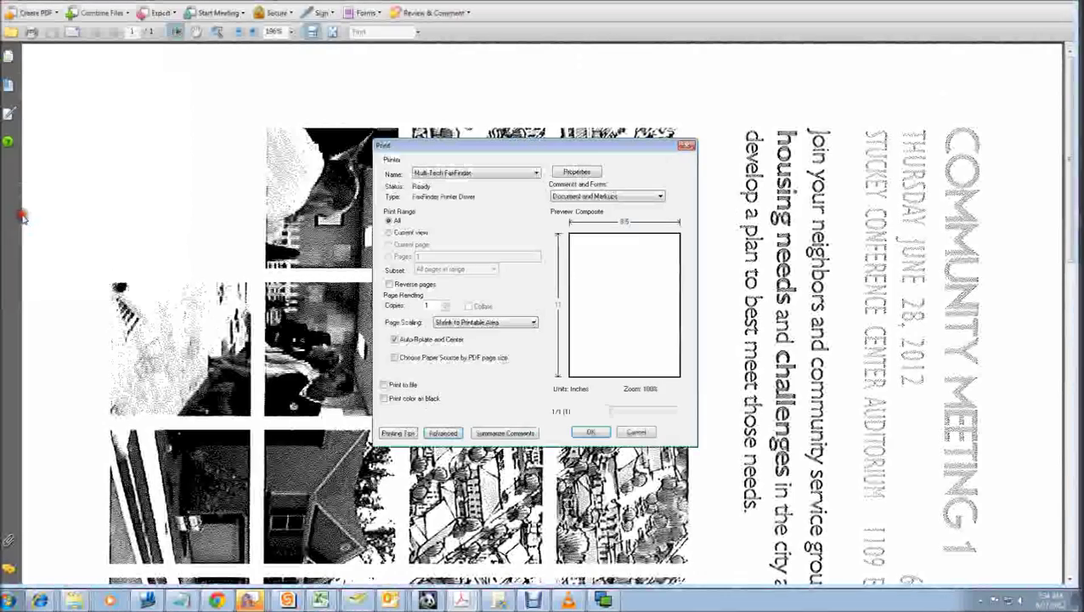
{"action": "left_click", "coordinate": [529, 176]}
{"action": "left_click", "coordinate": [445, 223]}
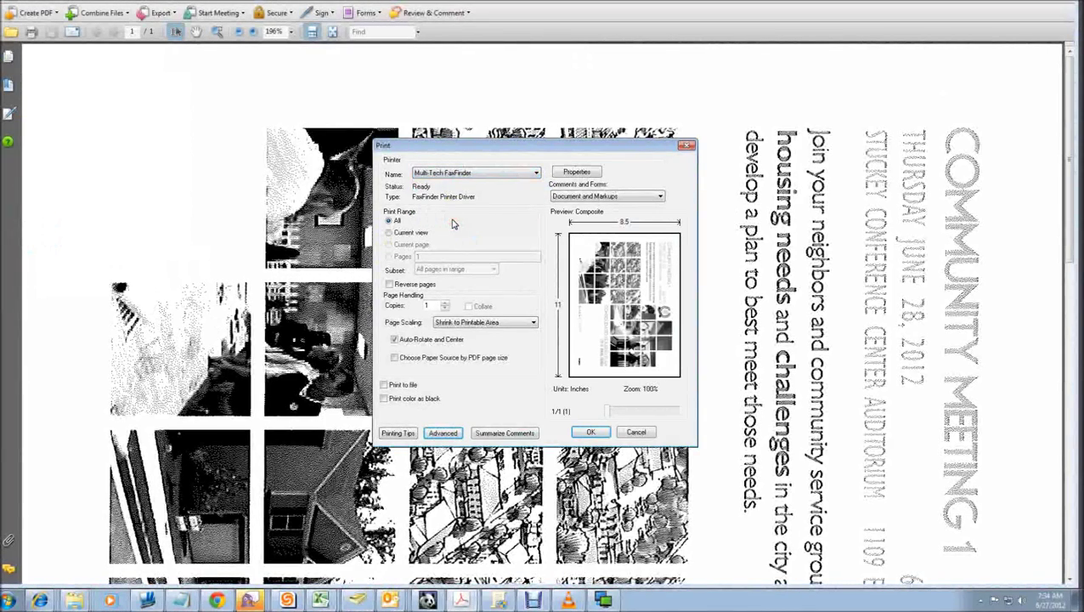
{"action": "left_click", "coordinate": [590, 432]}
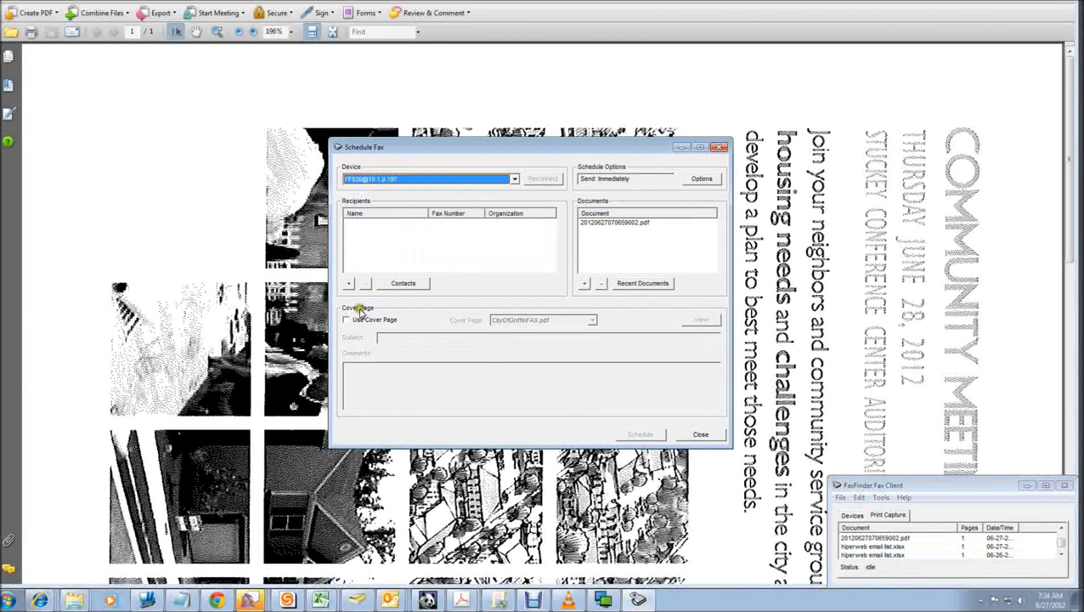
{"action": "left_click", "coordinate": [349, 283]}
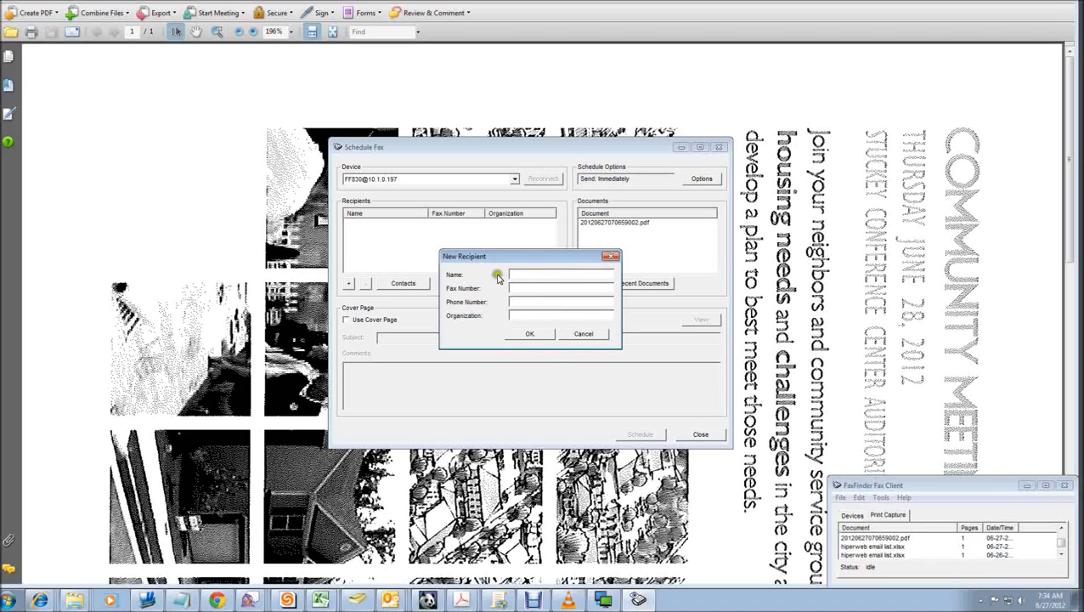
{"action": "left_click", "coordinate": [583, 336]}
Step: Close the unsent fax, FaxFinder Fax Client and flyer PDF, then minimize Outlook and Excel
{"action": "left_click", "coordinate": [692, 436]}
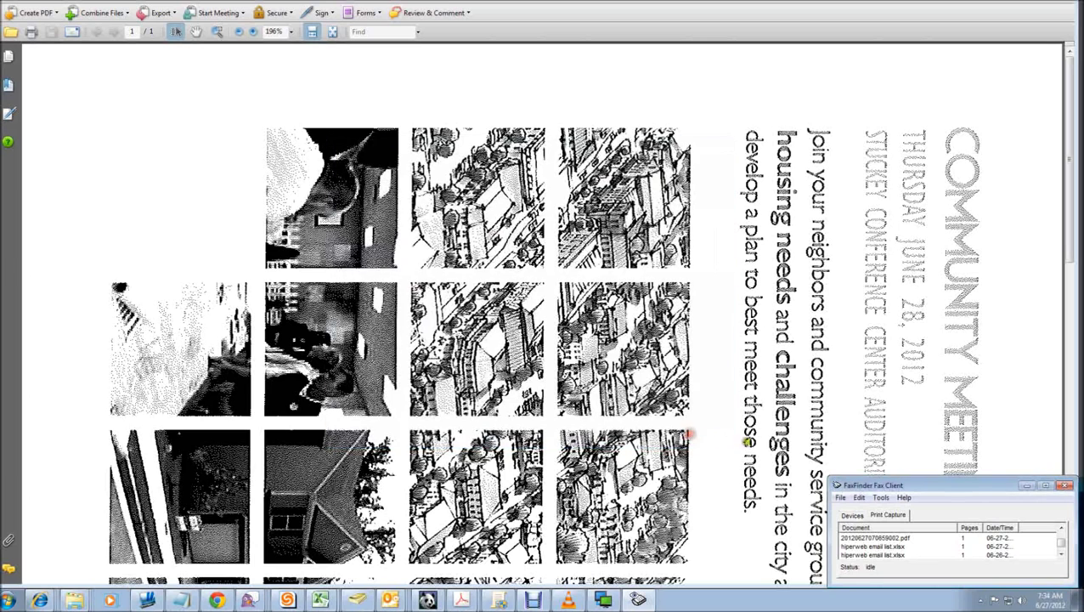
{"action": "left_click", "coordinate": [1067, 485]}
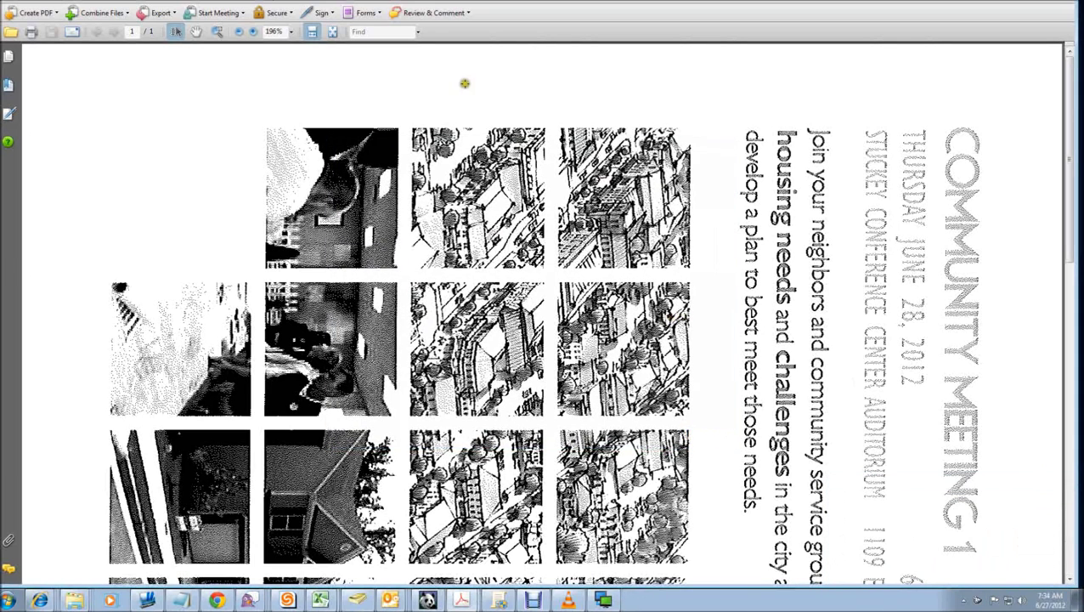
{"action": "left_click", "coordinate": [1072, 4]}
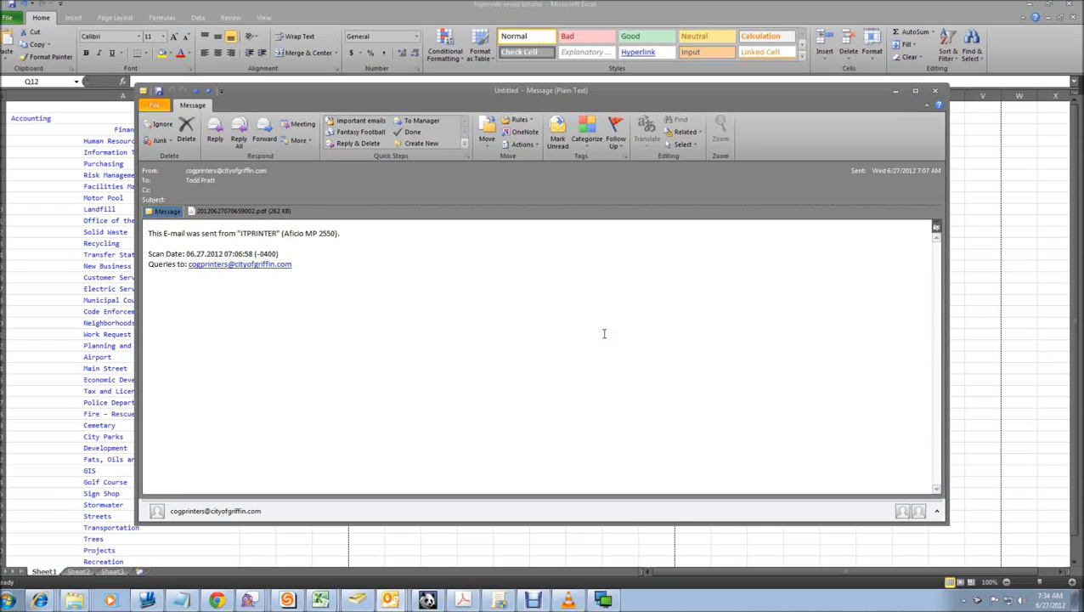
{"action": "left_click", "coordinate": [895, 91]}
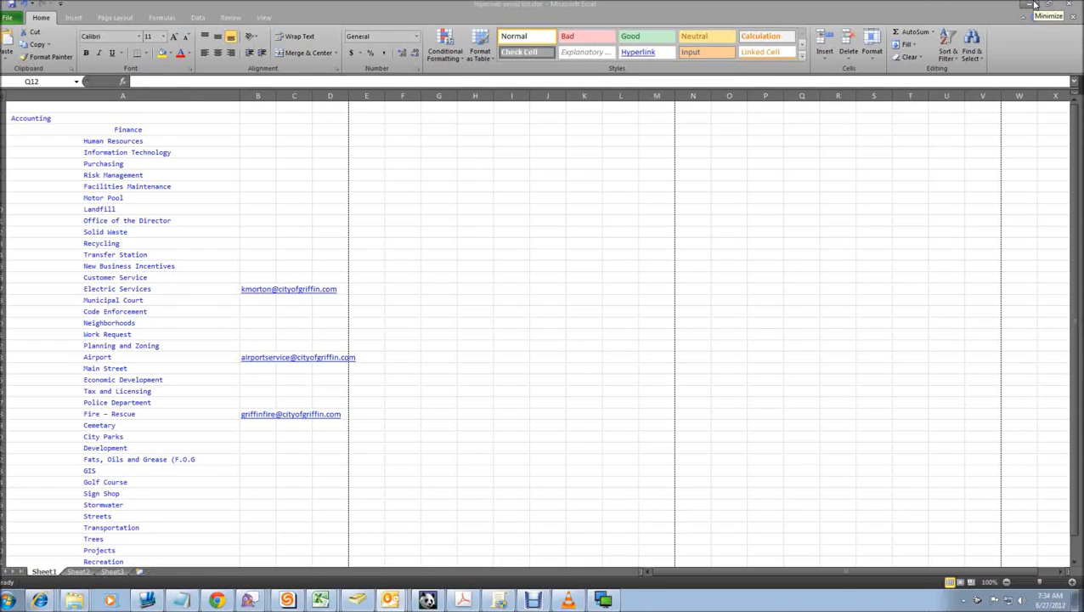
{"action": "left_click", "coordinate": [1032, 5]}
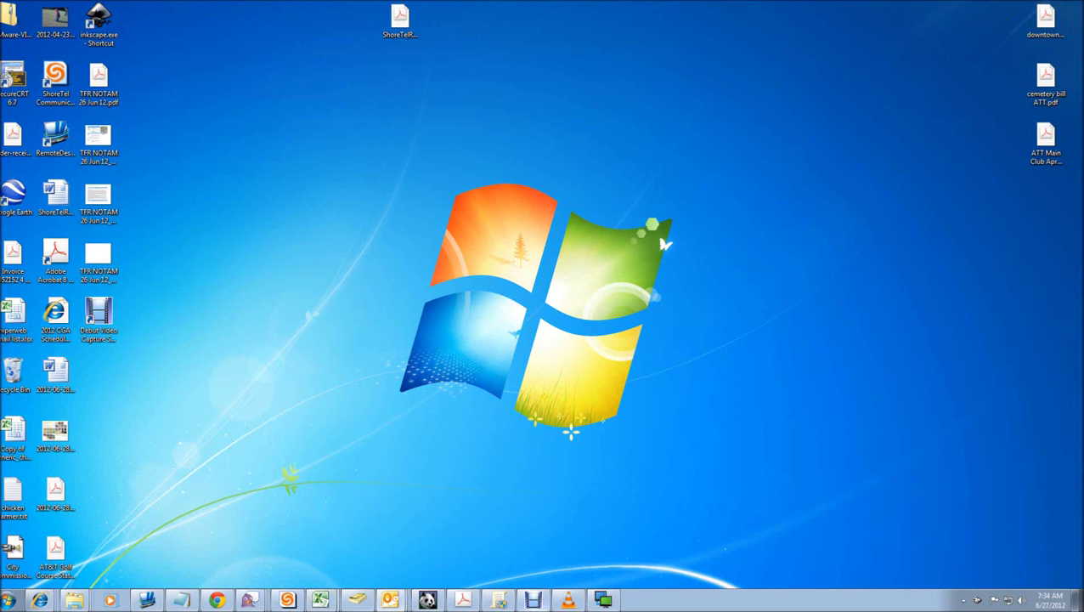